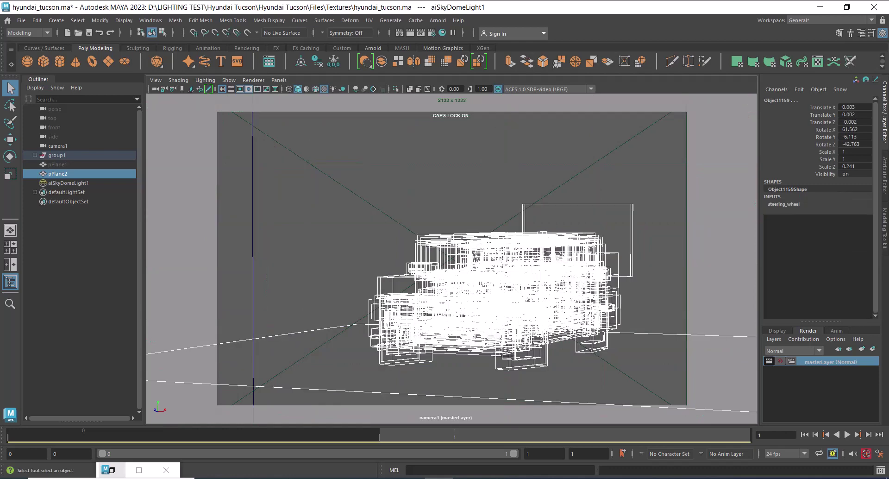
- Preview the car in Wireframe and Smooth Shade All display, and return the viewport to Bounding Box display
left_click(178, 80)
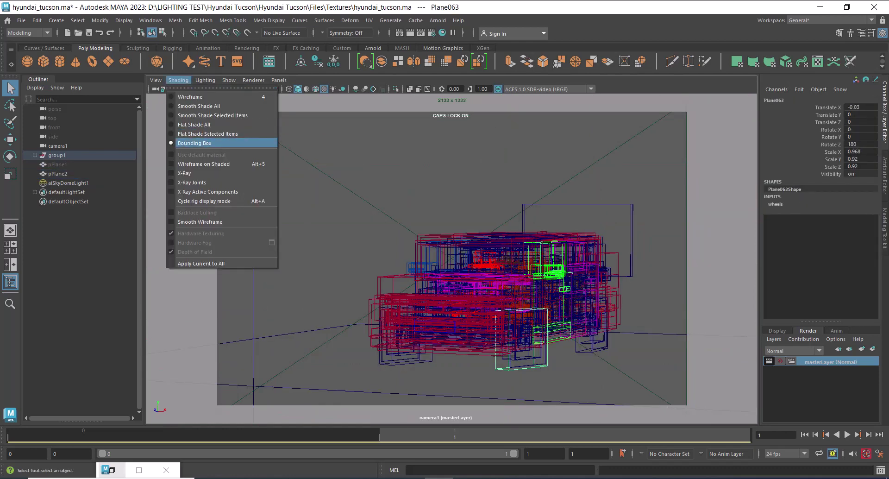
left_click(194, 143)
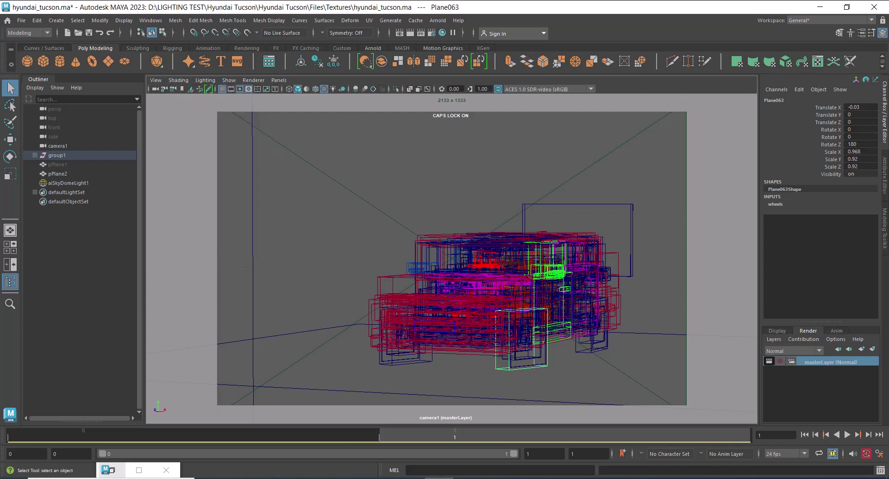
left_click(178, 80)
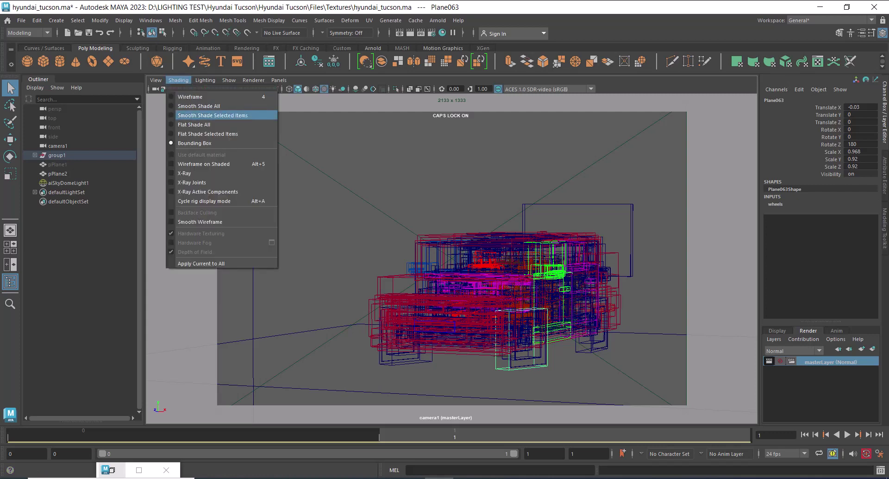
left_click(195, 97)
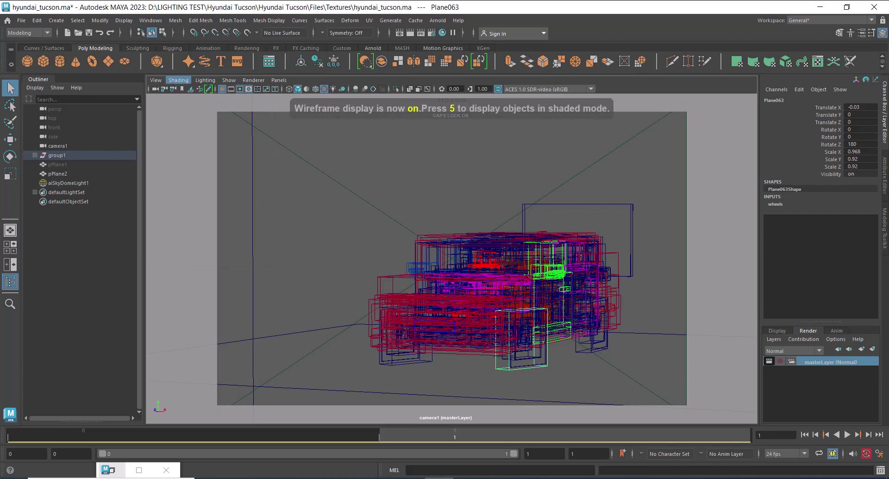
left_click(178, 80)
left_click(199, 106)
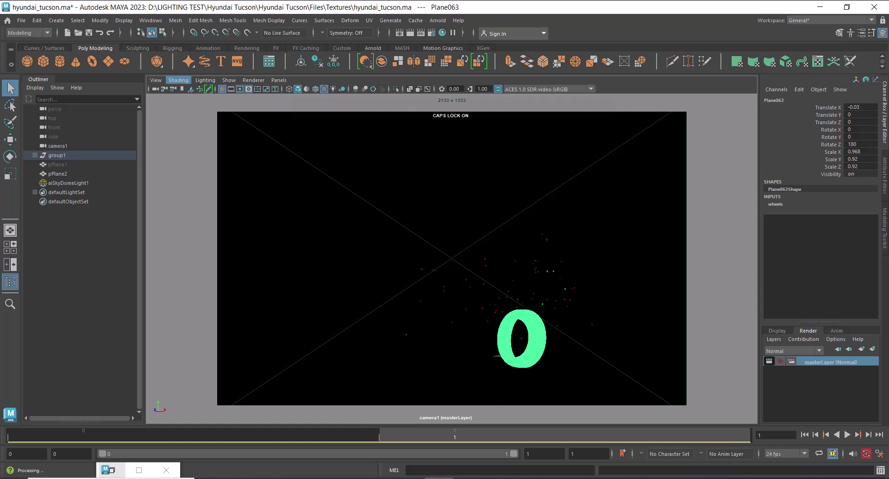
left_click(178, 80)
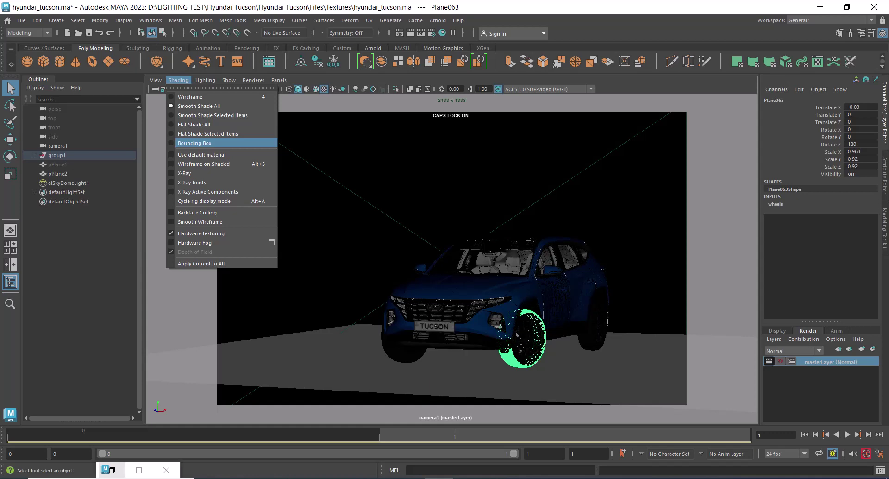
left_click(194, 143)
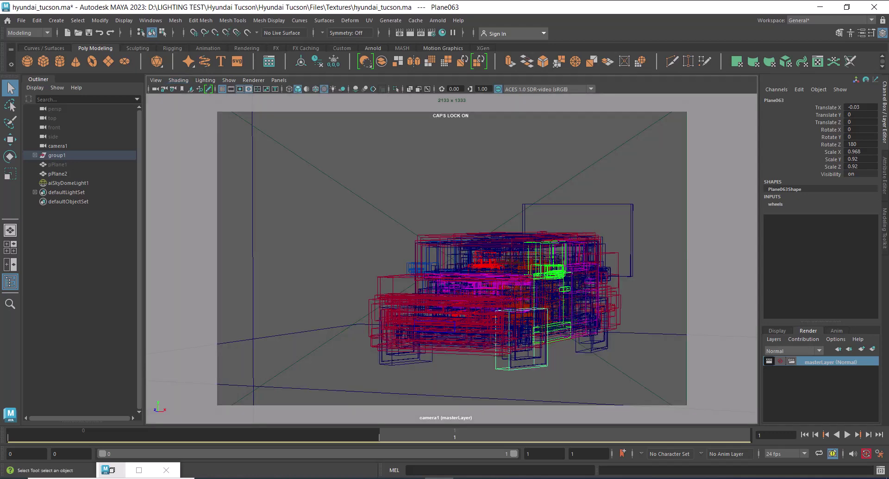
- Select aiSkyDomeLight1, view the scene from the perspective camera, and return to the camera1 view
left_click(69, 182)
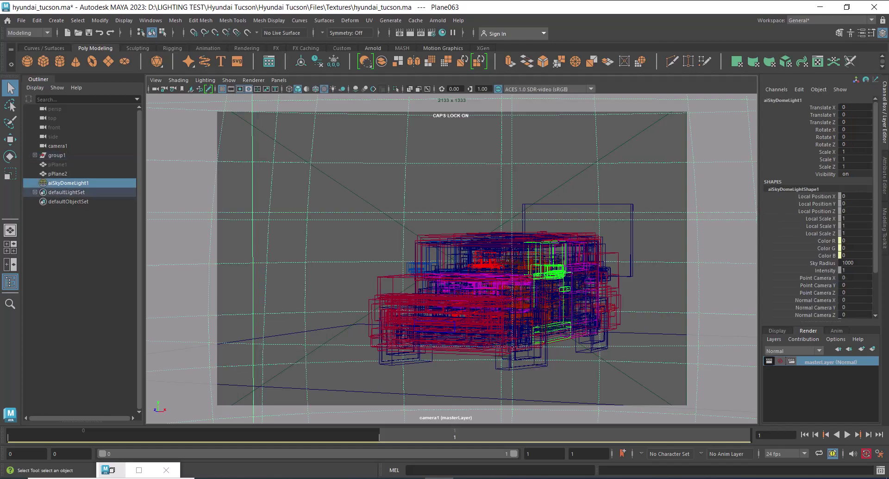
key("space")
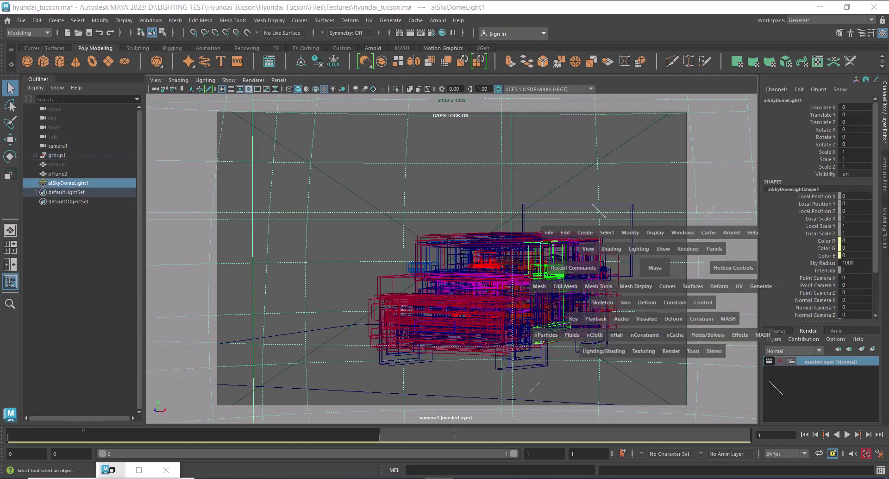
left_click_drag(654, 267, 646, 234)
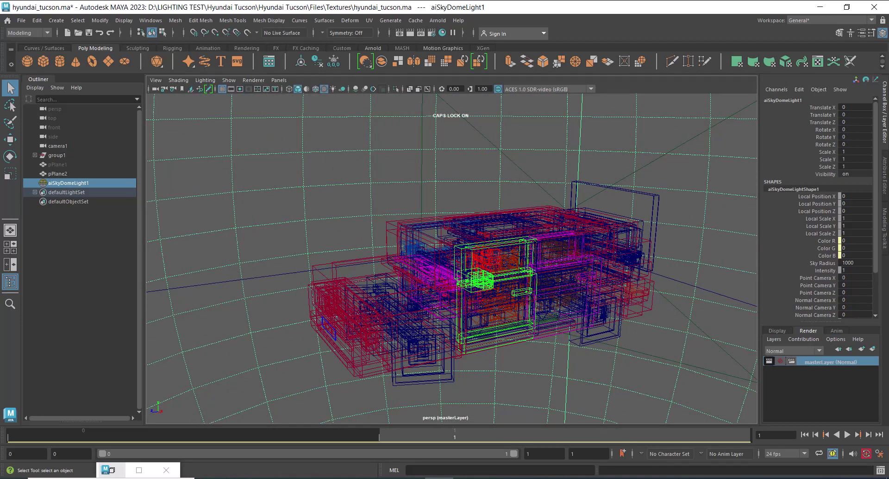
left_click(278, 80)
mouse_move(301, 89)
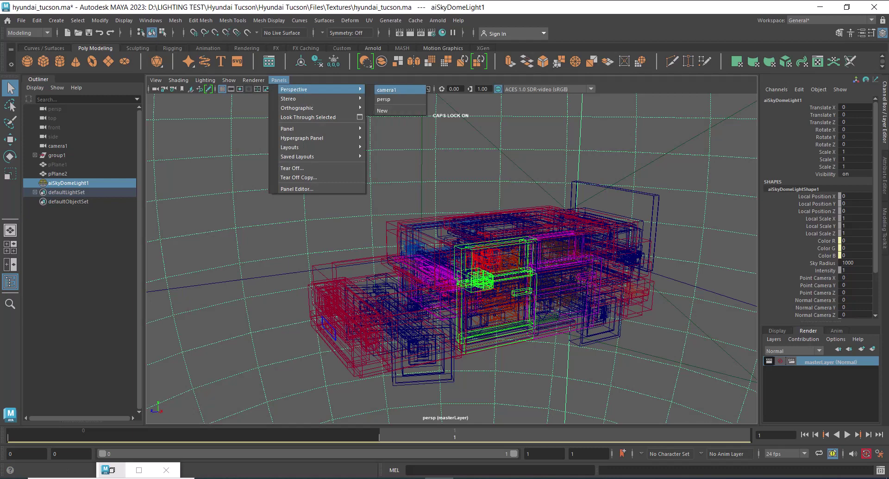
left_click(387, 89)
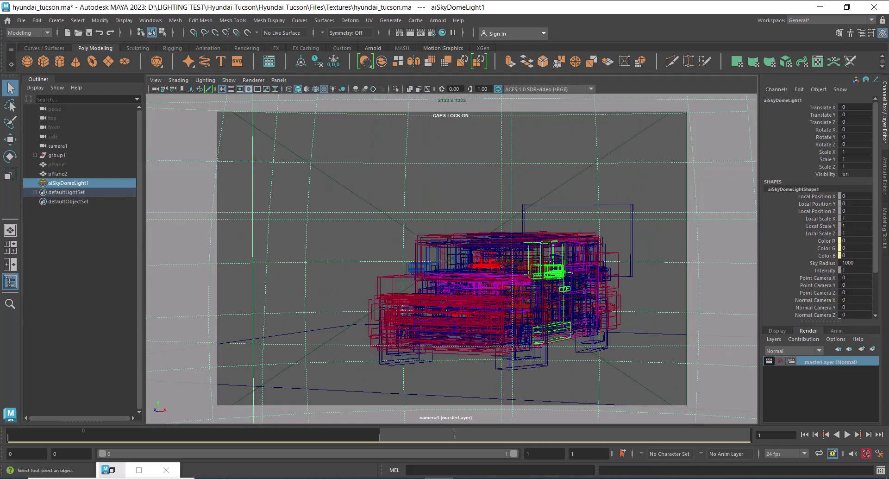
- Enable incremental save in the Save Scene options
left_click(21, 20)
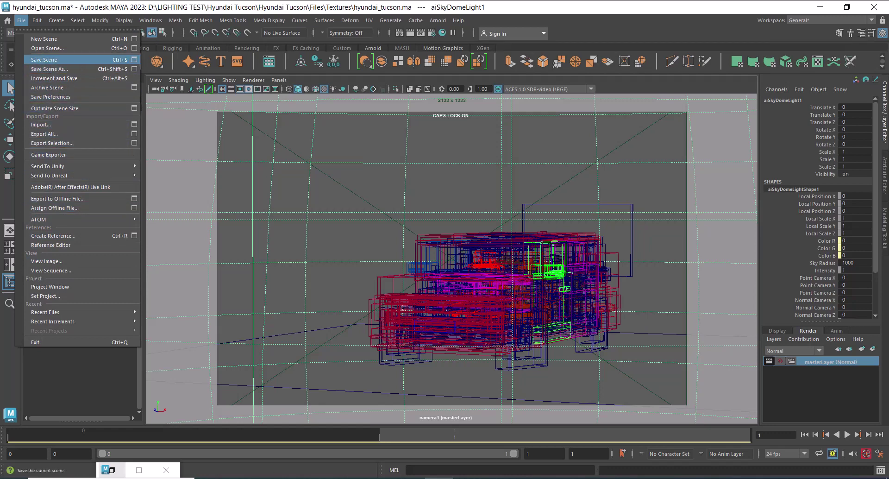
left_click(134, 59)
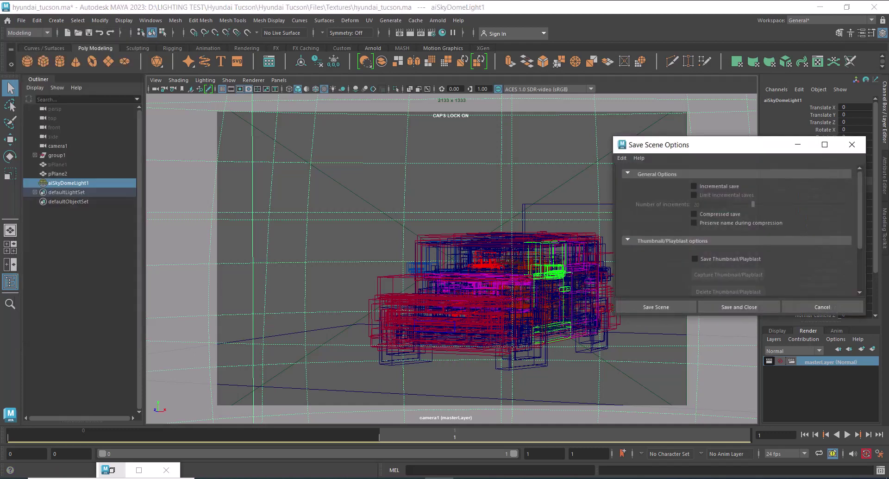
left_click(693, 185)
- Check the Textures folder in File Explorer for the incrementalSave folder, and save the scene with the incremental option in Maya
left_click(296, 478)
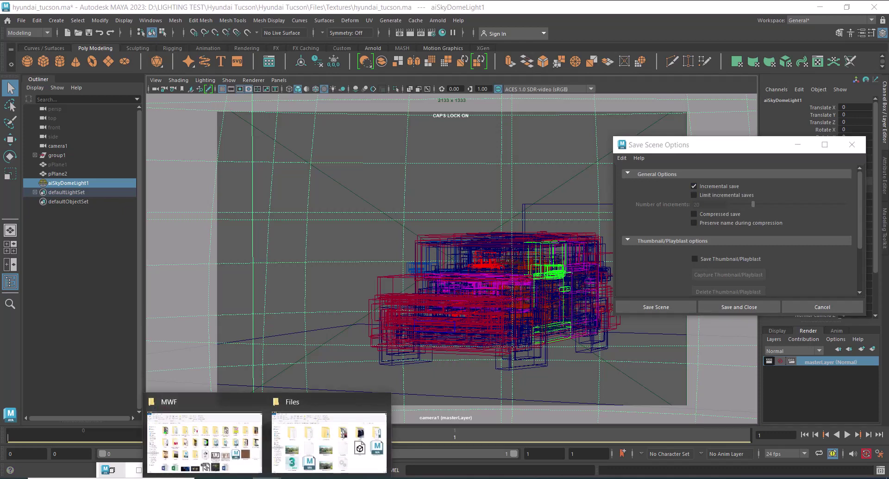
left_click(339, 440)
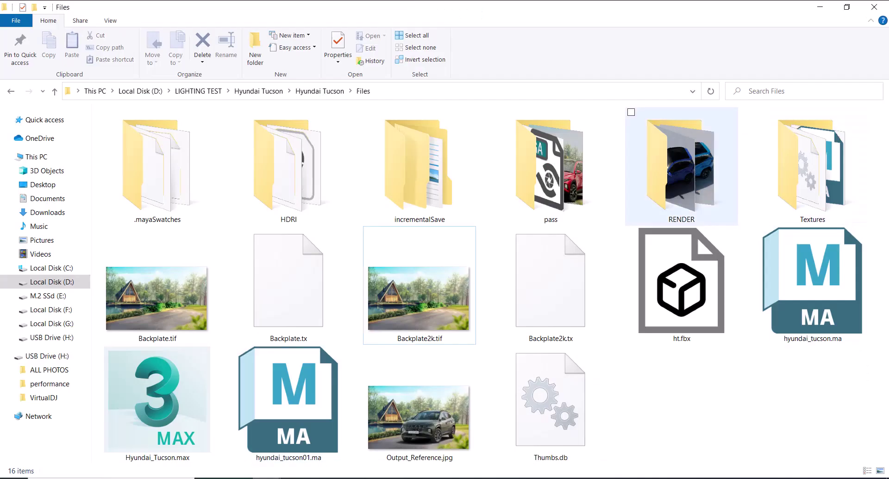
left_click(812, 167)
double_click(812, 166)
left_click(463, 91)
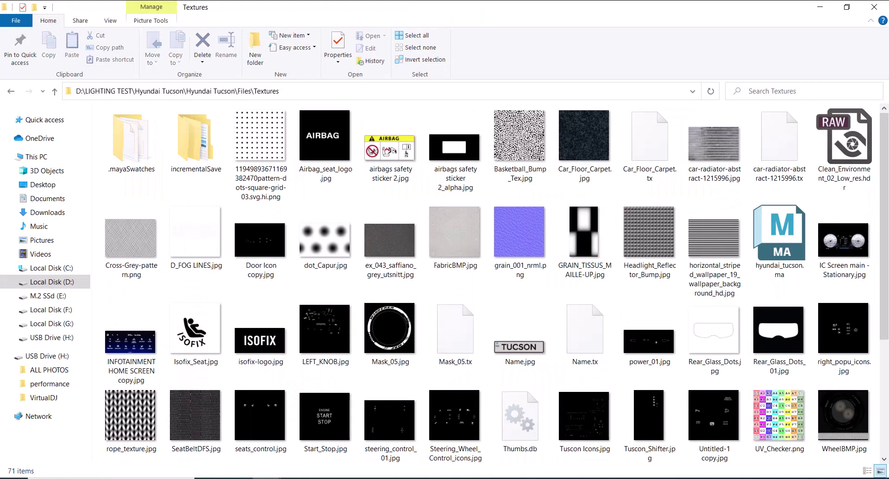
left_click(820, 7)
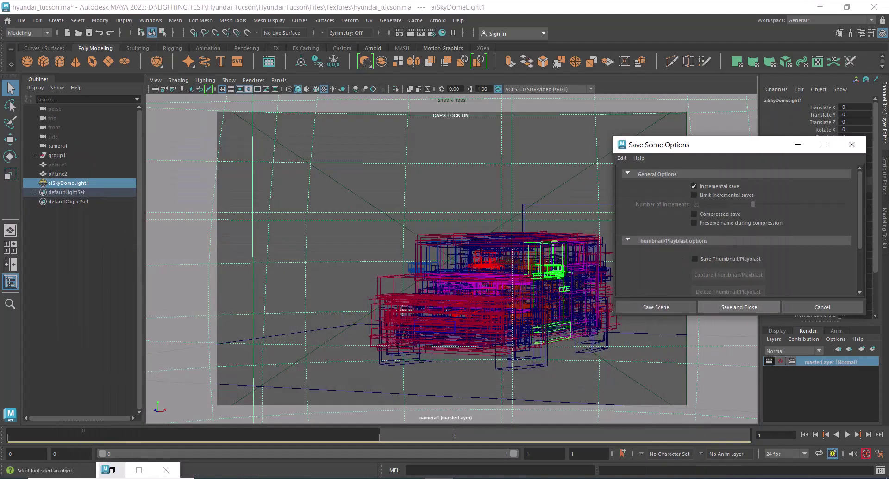
left_click(739, 307)
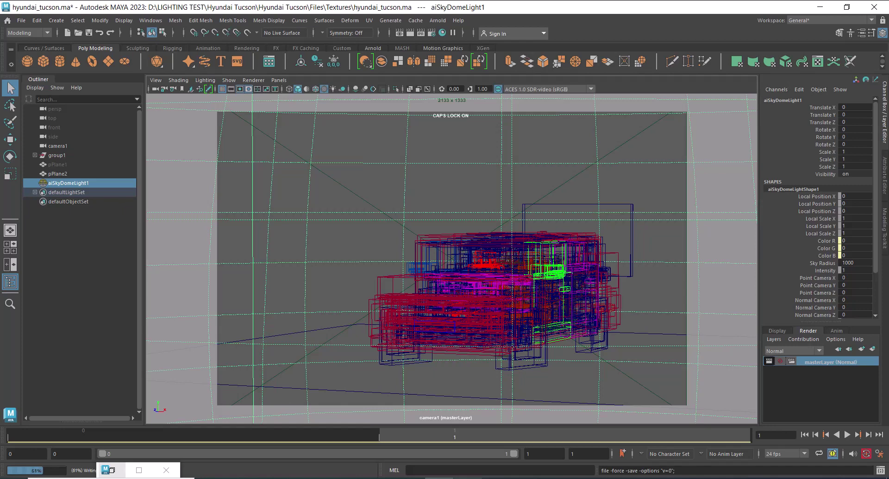
- Compare the file sizes and pixel dimensions of Backplate.tif and Backplate2k.tif in ACDSee, and return to Maya
left_click(468, 478)
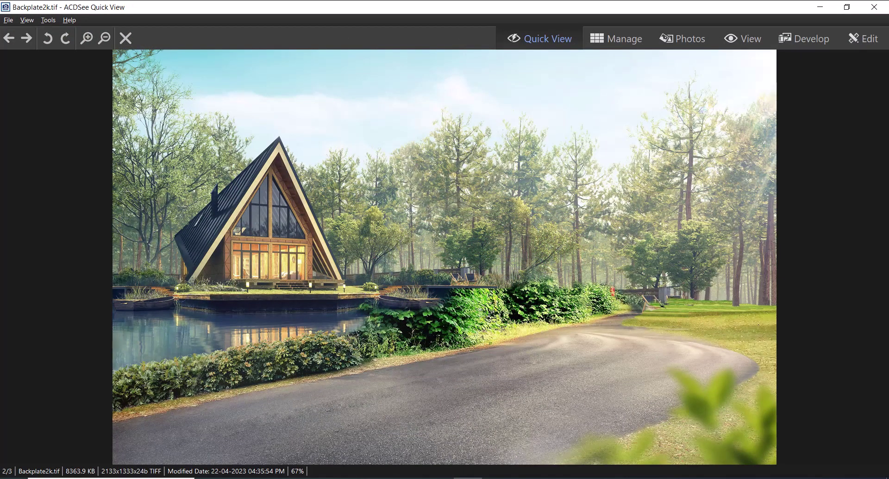
key("Left")
key("Right")
key("Left")
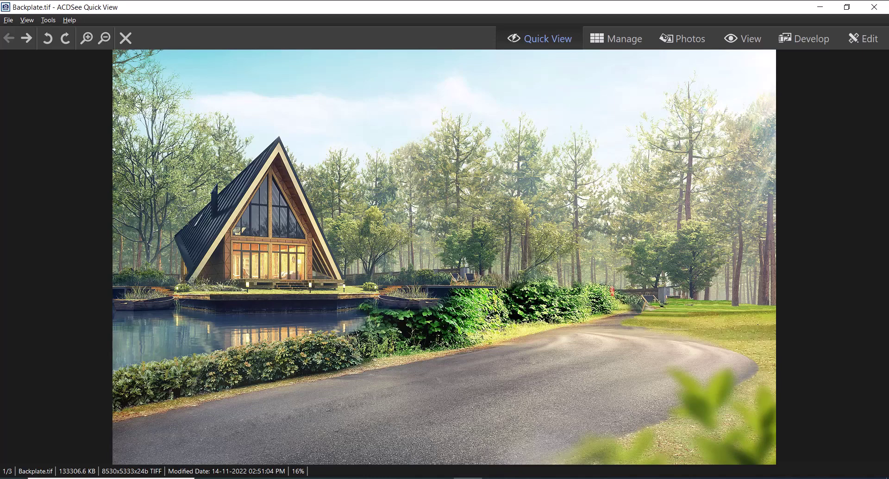
key("Right")
key("Left")
key("Right")
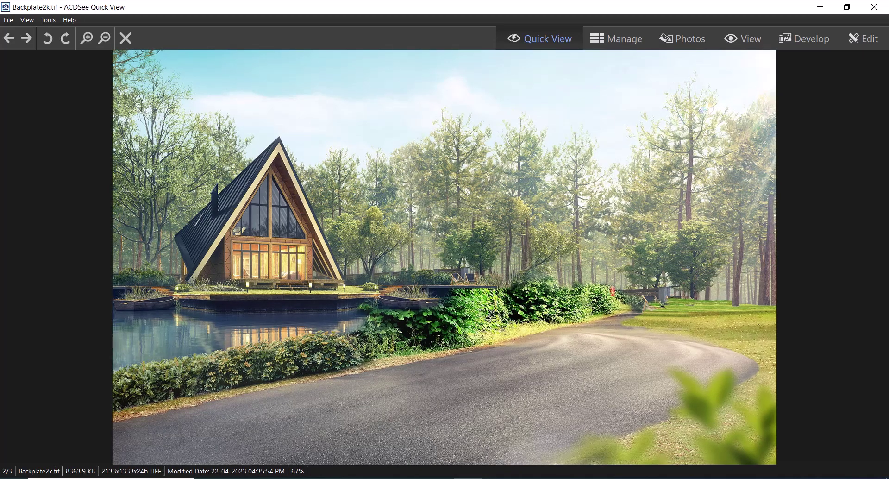
key("Right")
key("Left")
key("Right")
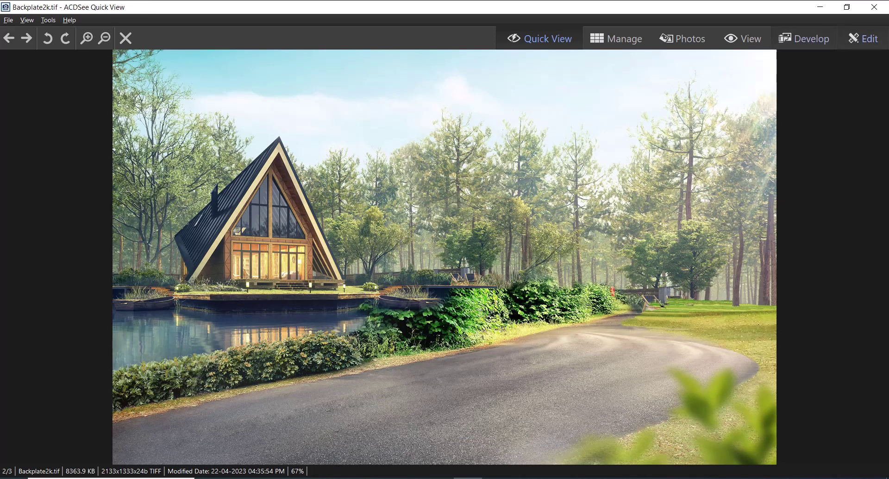
left_click(820, 7)
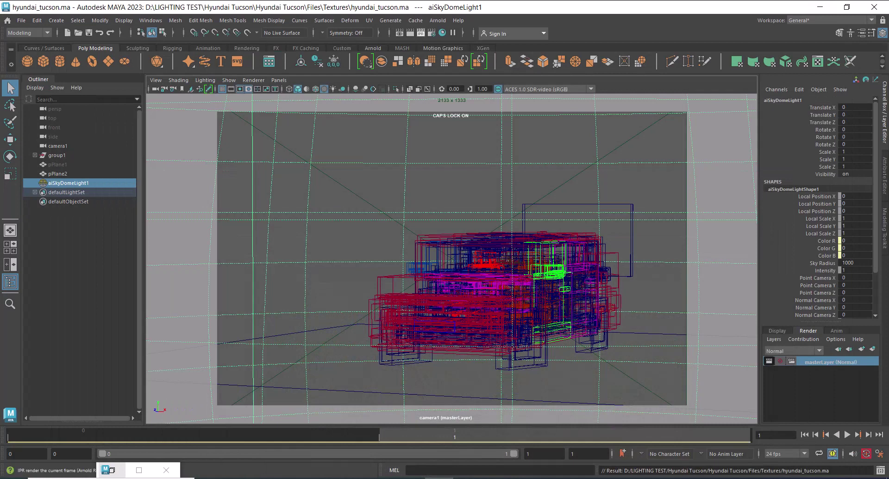
- Check the image width and height in the render settings
left_click(431, 33)
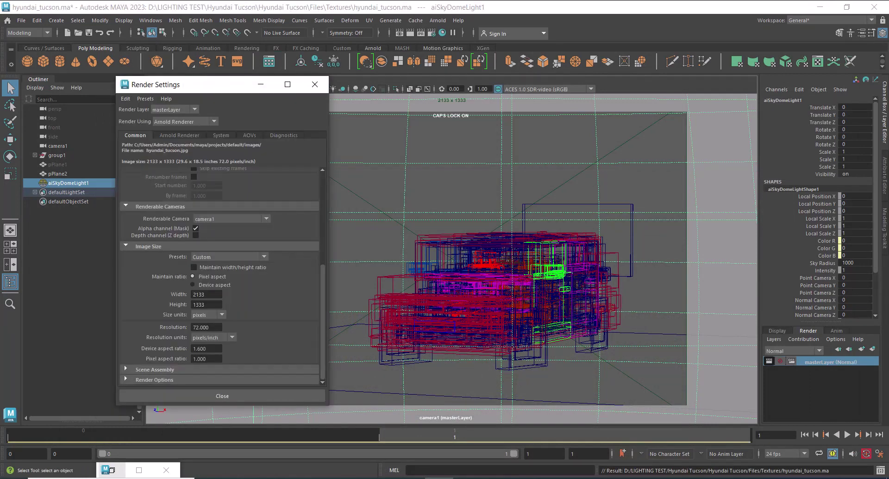
double_click(199, 295)
key("Tab")
left_click(315, 84)
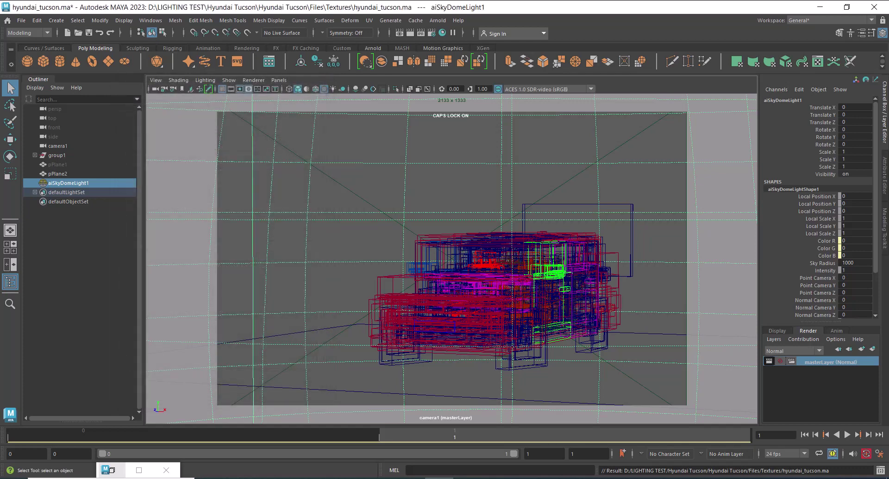
- Start importing an image plane for camera1 and copy the path of the project's Files folder from File Explorer
left_click(155, 81)
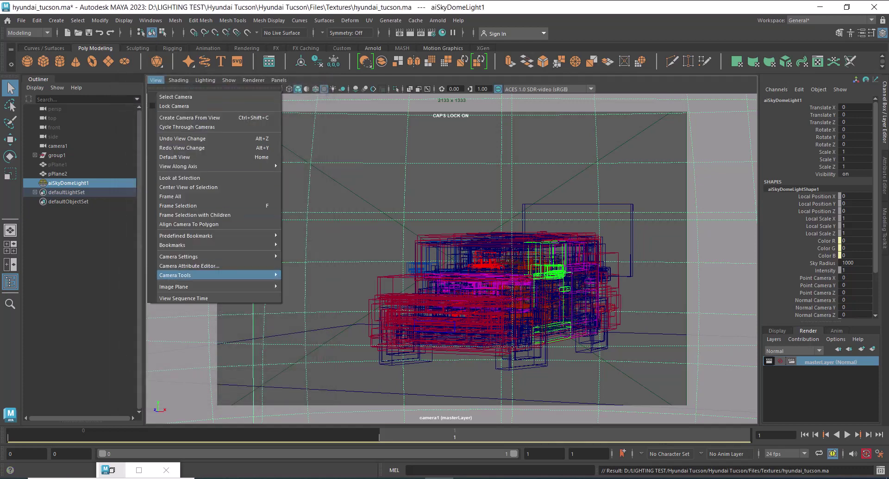
mouse_move(218, 286)
left_click(310, 294)
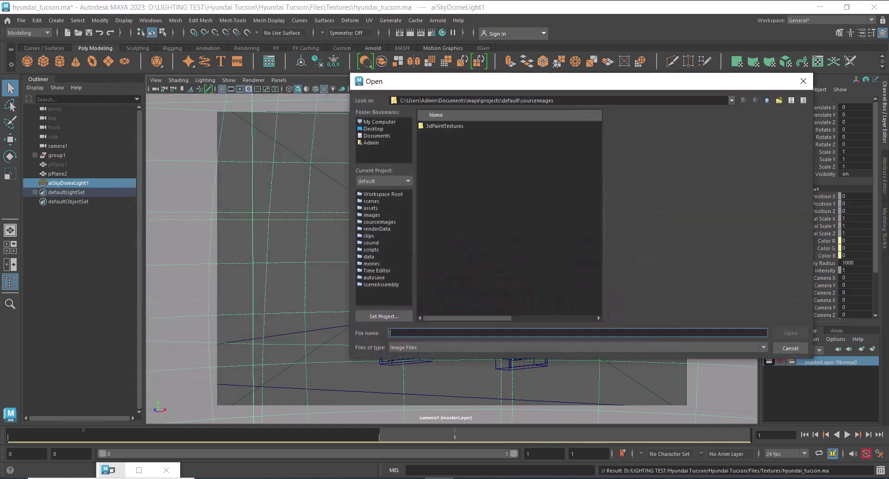
left_click(267, 478)
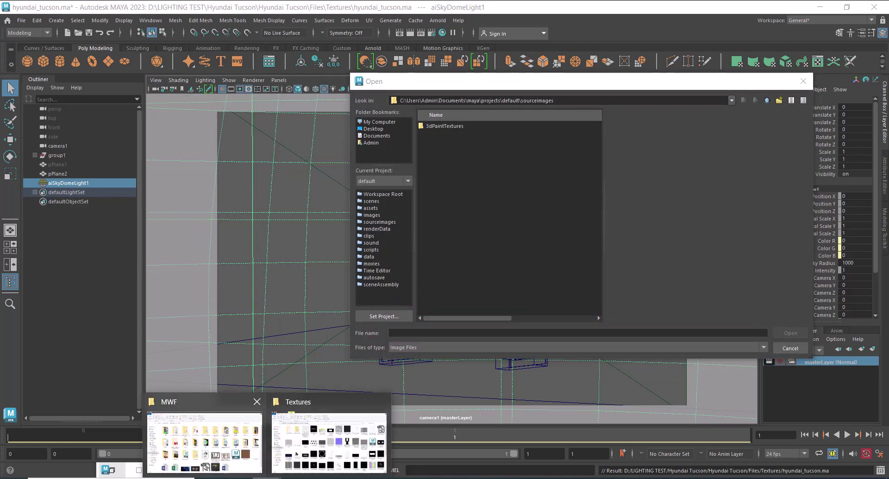
left_click(328, 442)
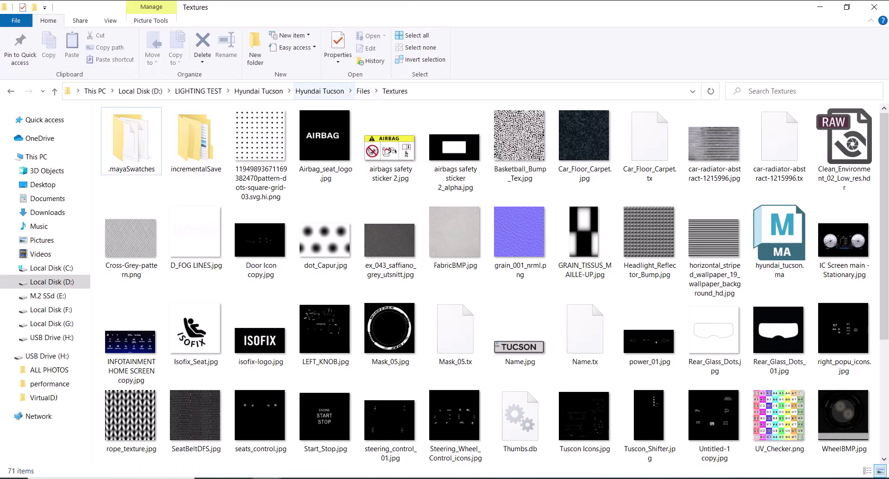
left_click(363, 91)
left_click(463, 91)
key("ctrl+c")
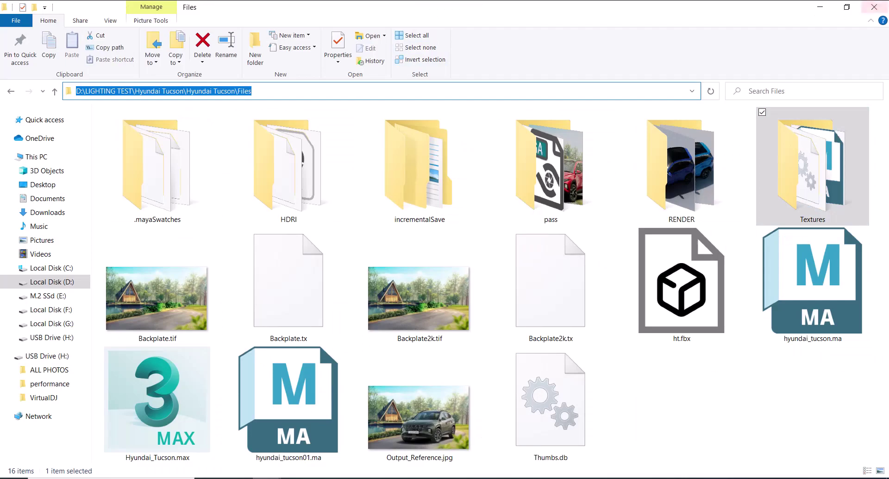
left_click(819, 7)
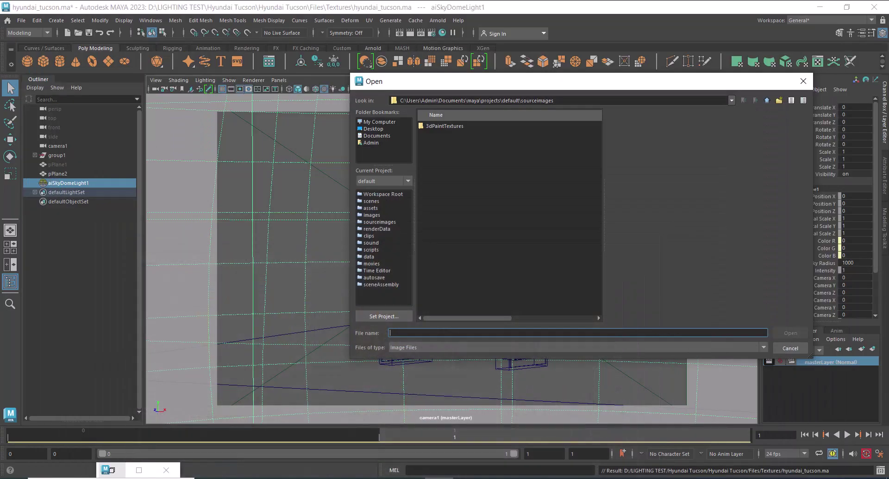
- Load Backplate2k.tif from D:\LIGHTING TEST\Hyundai Tucson\Hyundai Tucson\Files as the camera1 image plane
key("ctrl+v")
key("Return")
left_click(443, 193)
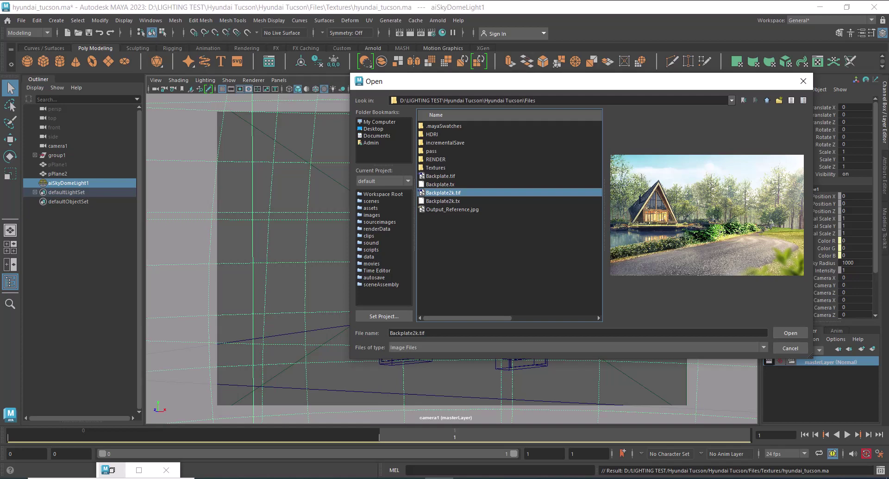
left_click(790, 333)
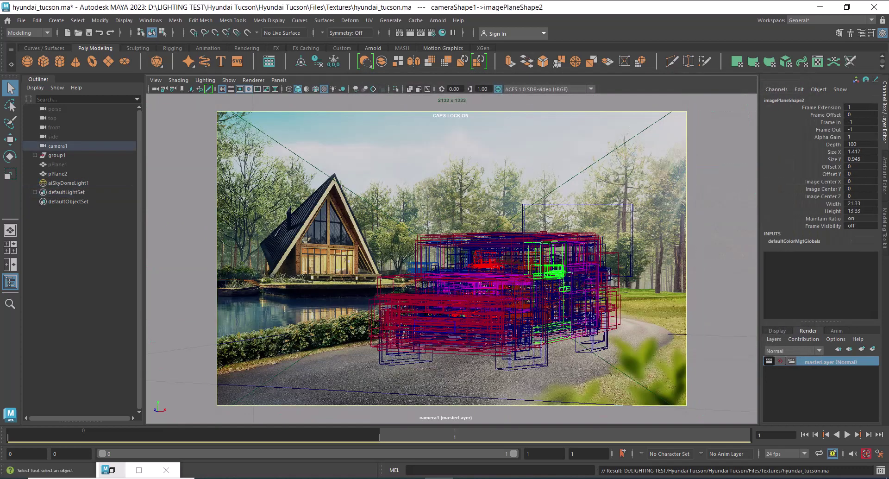
- Assign a new Arnold aiShadowMatte material to pPlane2 and show the plane's attributes
left_click(58, 174)
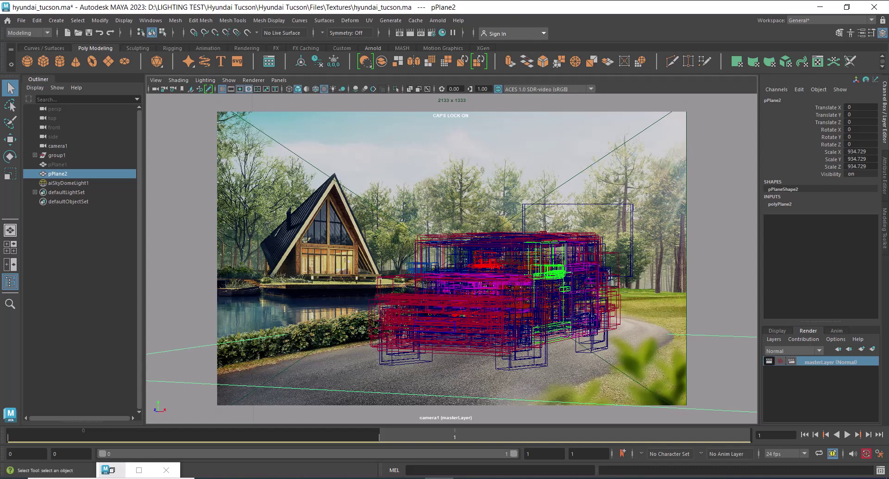
right_click(264, 201)
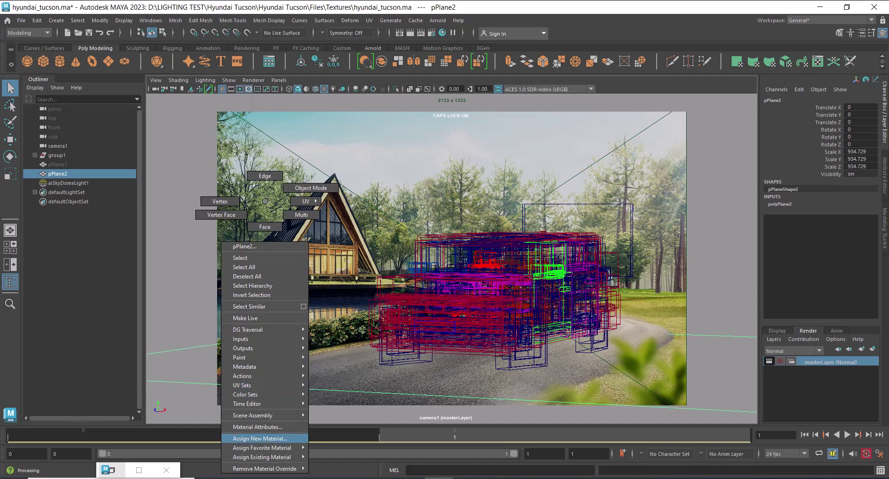
left_click(260, 438)
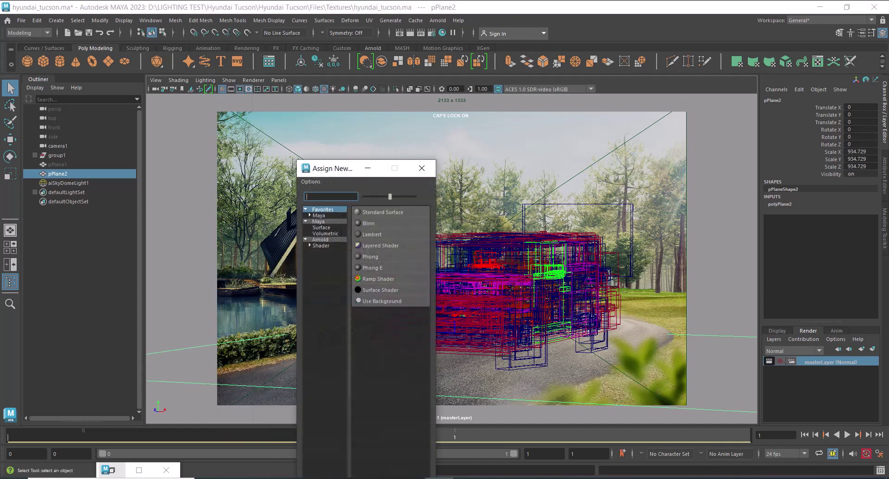
left_click(320, 239)
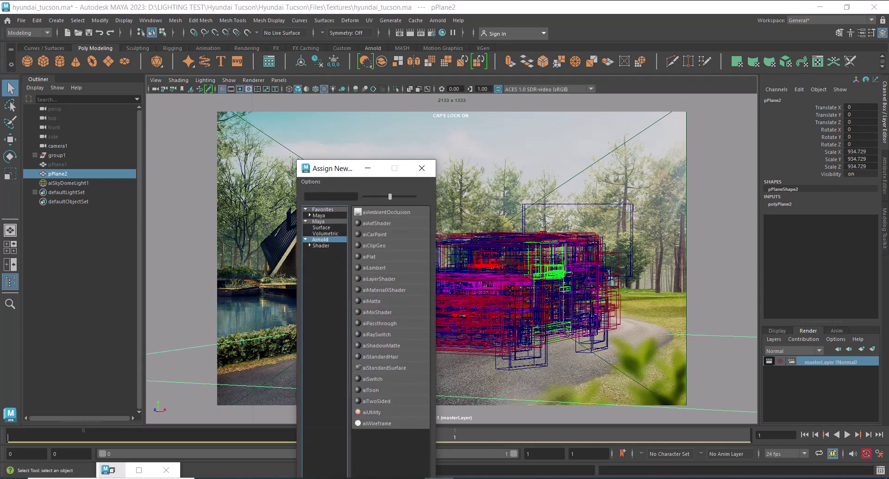
left_click(381, 345)
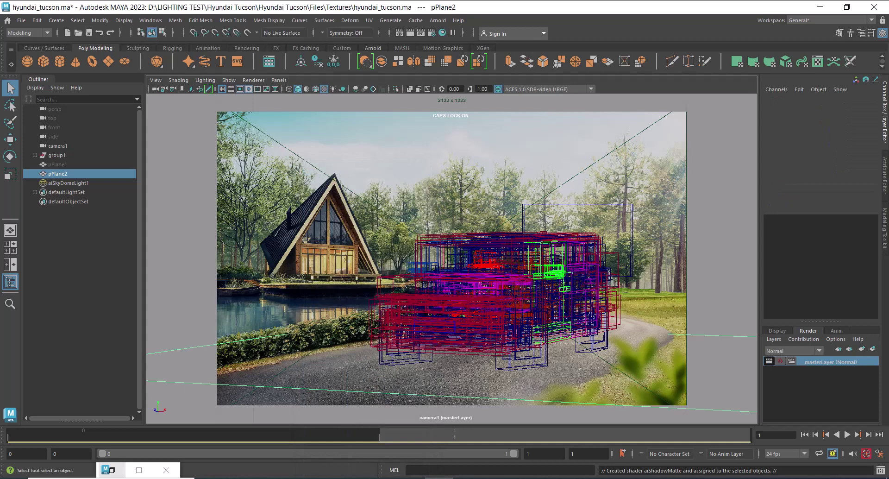
key("ctrl+a")
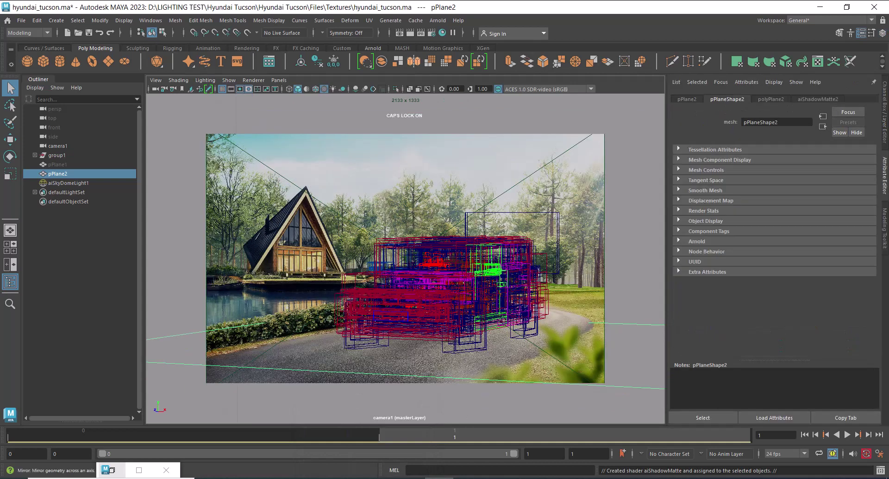
- Set the Arnold Camera (AA) samples to 3 in the render settings and try to render the current frame
left_click(431, 32)
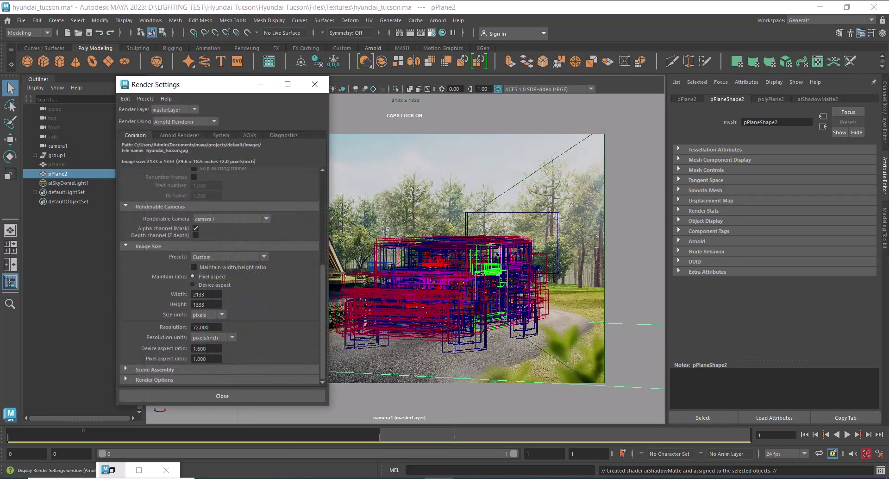
left_click_drag(194, 84, 553, 117)
left_click(538, 168)
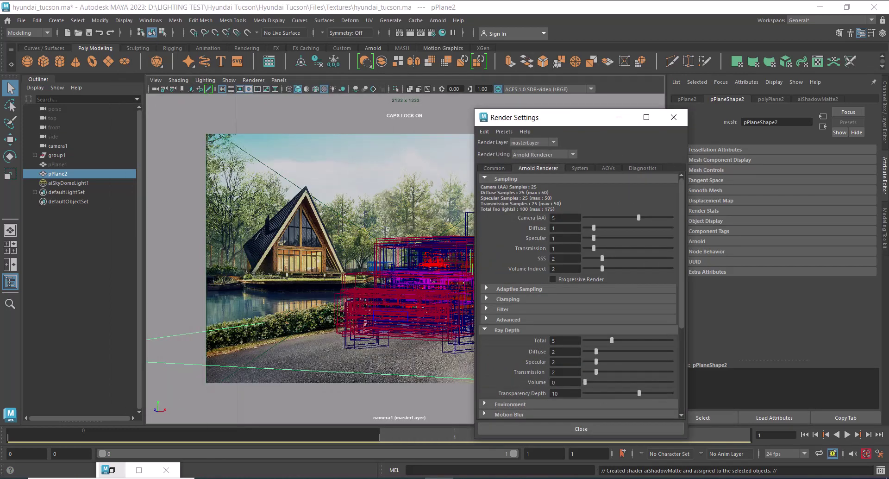
double_click(564, 218)
type("3")
key("Return")
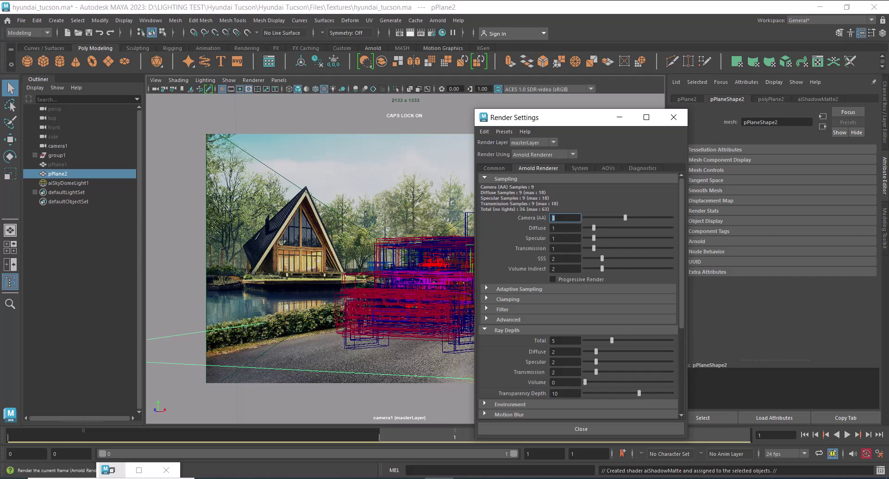
left_click(410, 33)
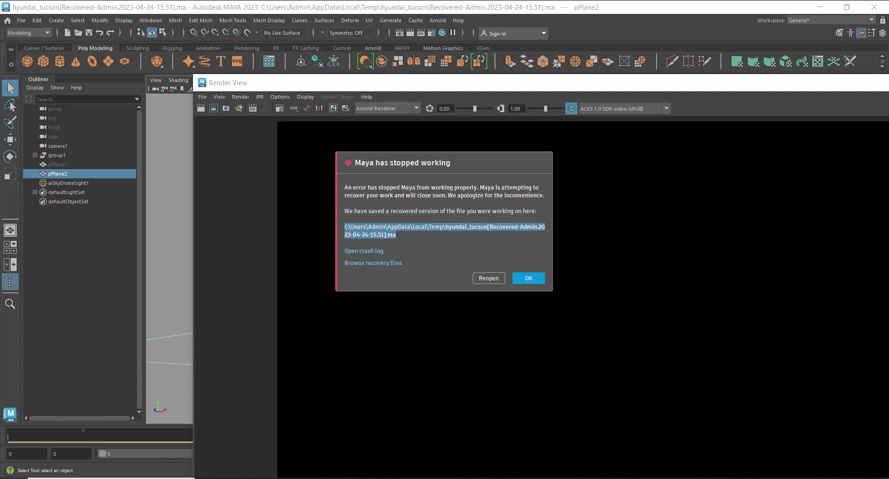
- Open the Windows %temp% folder in File Explorer and dismiss Maya's crash message
key("super+r")
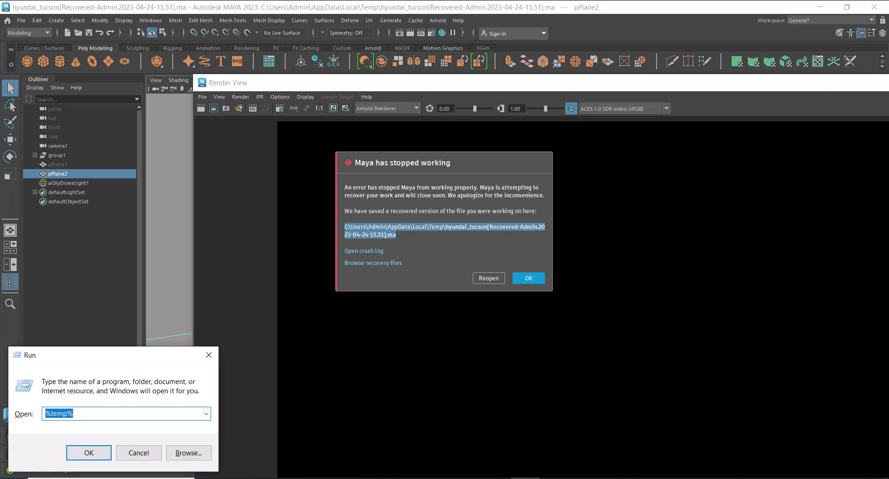
left_click(88, 453)
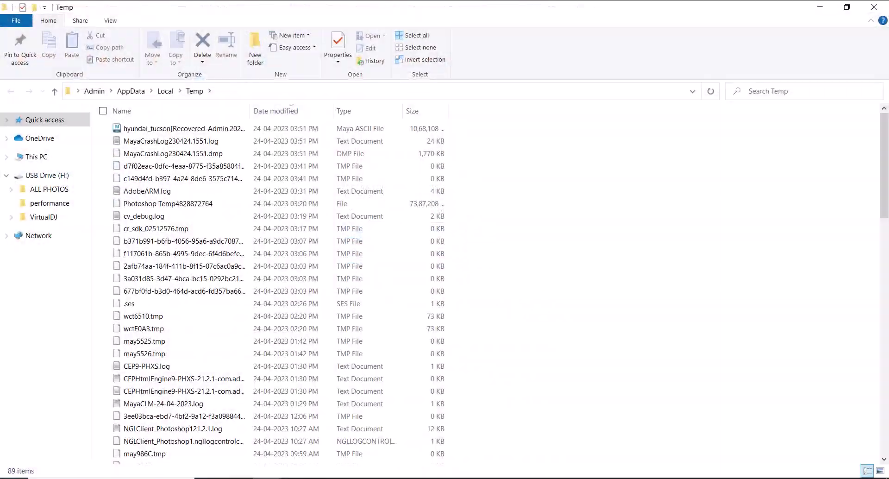
left_click_drag(597, 7, 341, 342)
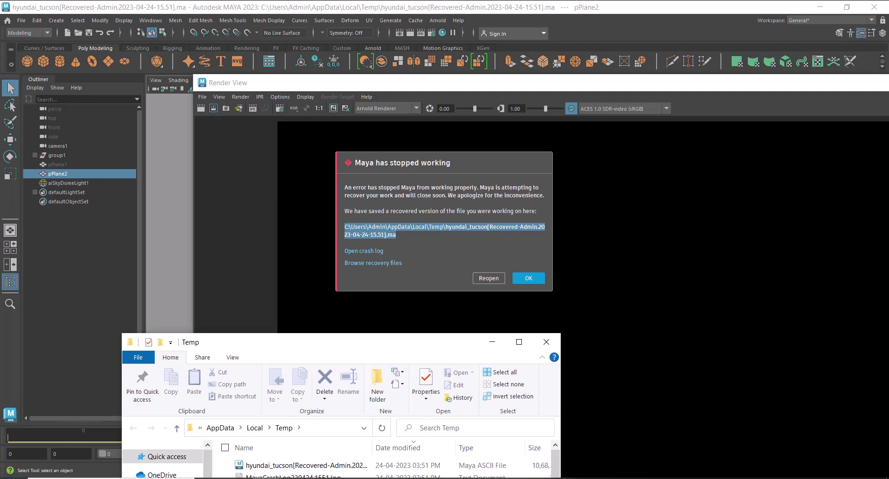
left_click(528, 278)
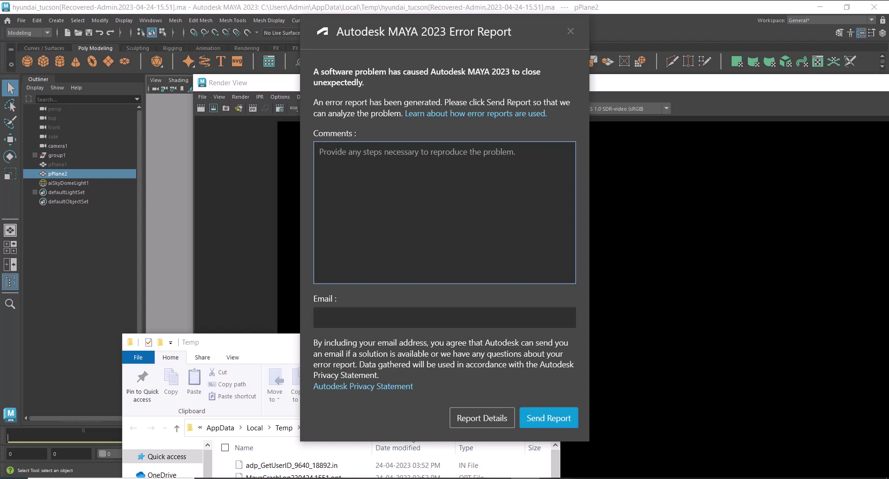
- Copy the recovered hyundai_tucson Maya ASCII file from the Temp folder and minimize that folder's window
key("Tab")
key("Tab")
key("Tab")
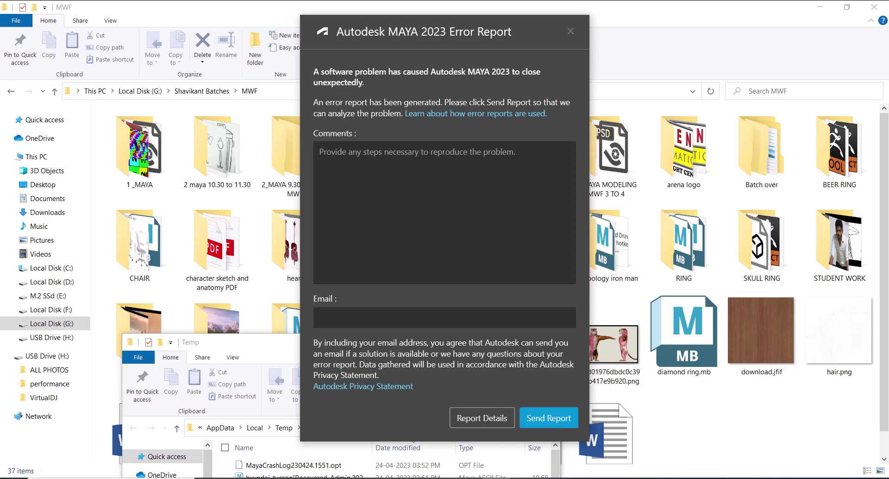
double_click(245, 345)
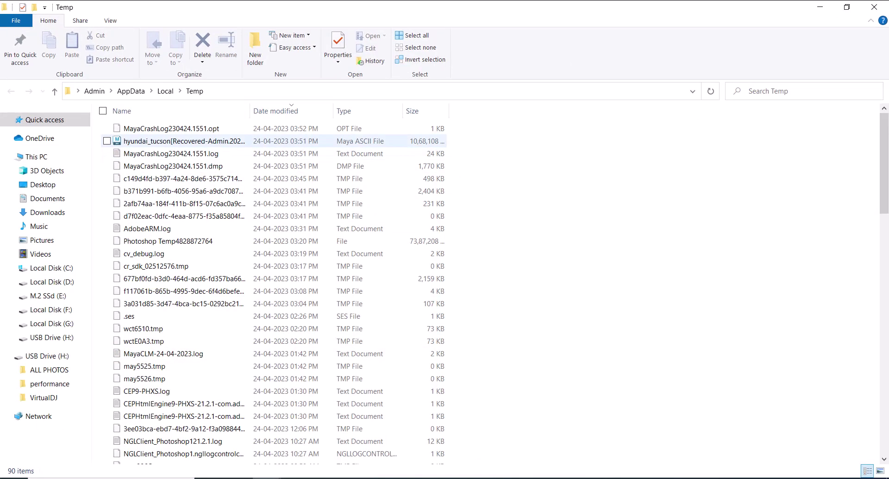
left_click(195, 141)
right_click(195, 143)
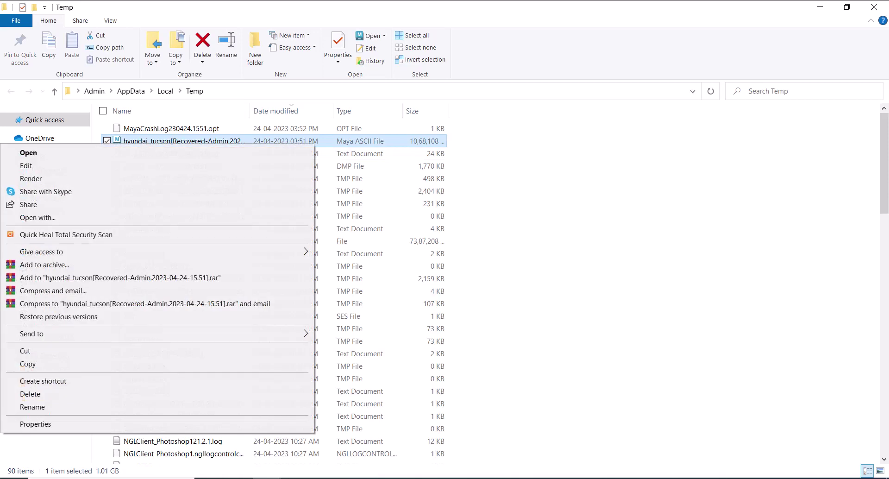
left_click(185, 363)
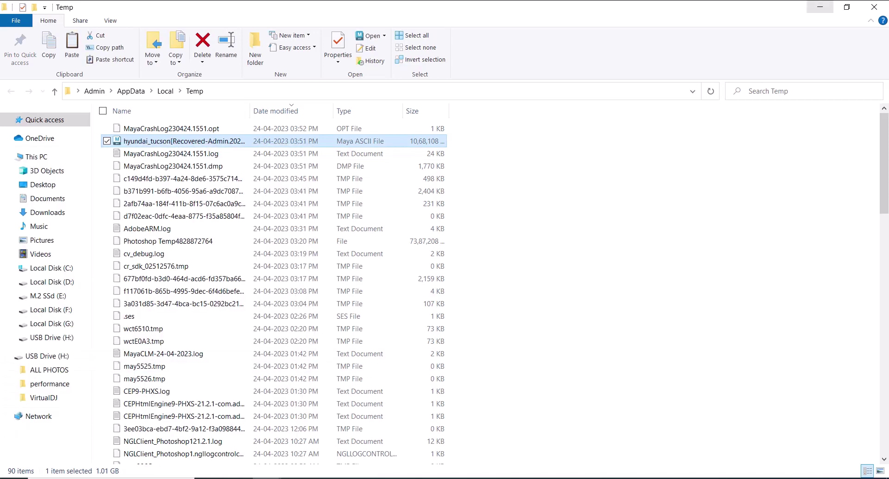
left_click(820, 7)
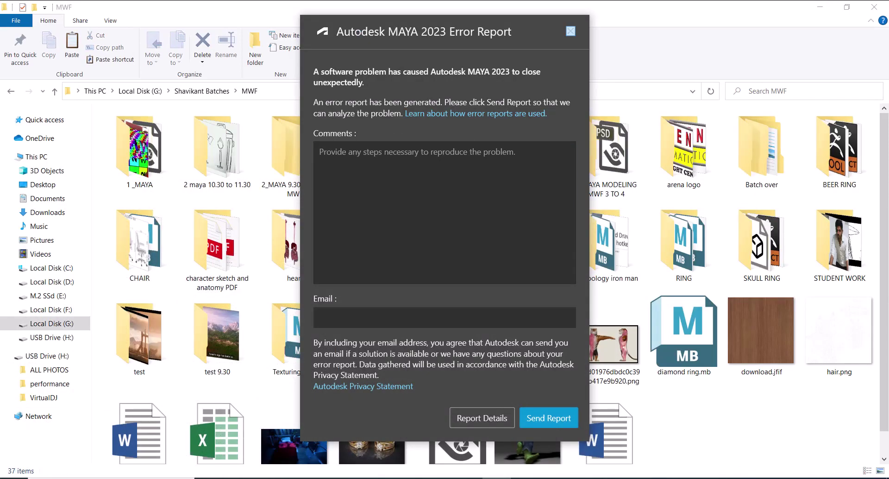
- Close the Autodesk Maya 2023 error report without submitting it
left_click(570, 31)
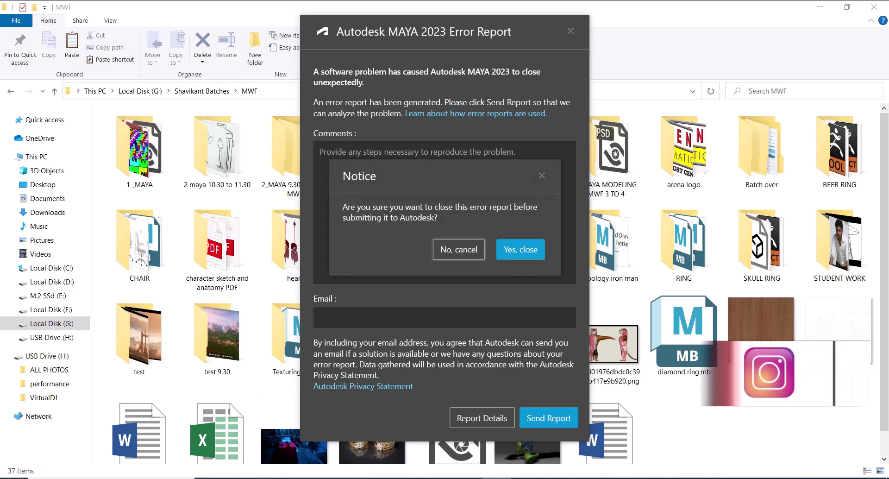
left_click(520, 249)
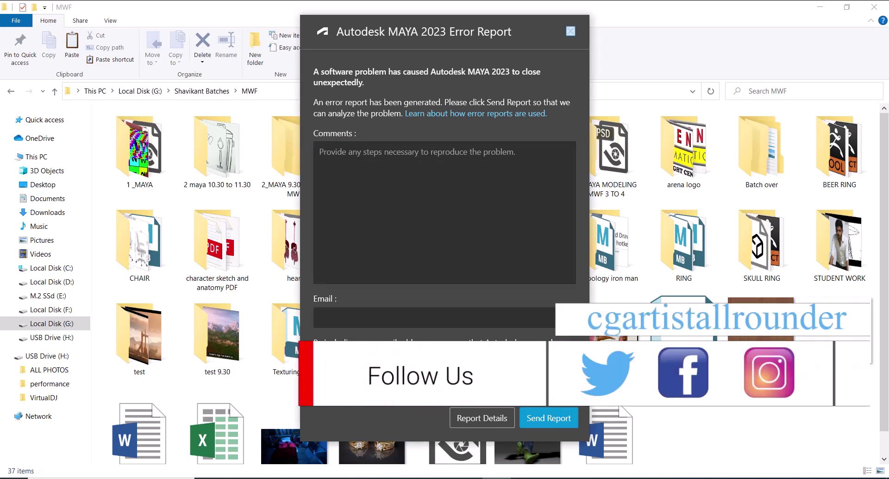
left_click(570, 31)
left_click(519, 248)
- Look through the hyundai_tucson.ma incremental saves inside the project's Files\Textures\incrementalSave folder
mouse_move(267, 477)
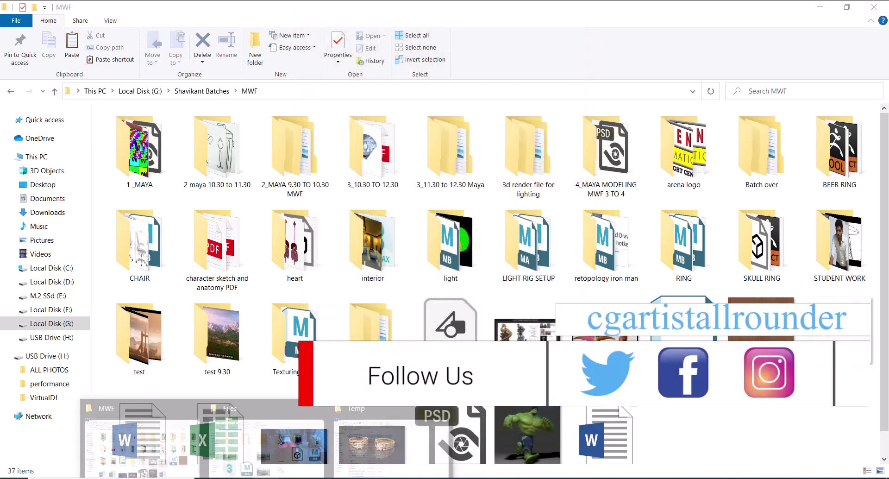
left_click(266, 442)
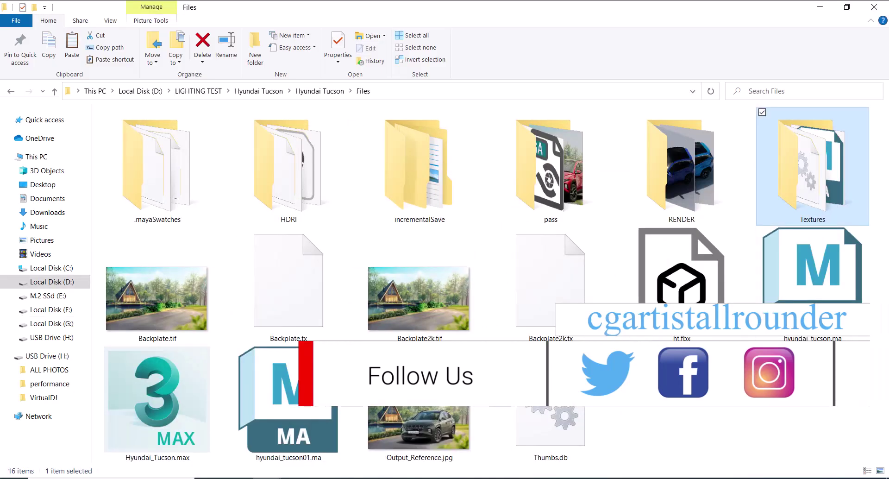
double_click(792, 148)
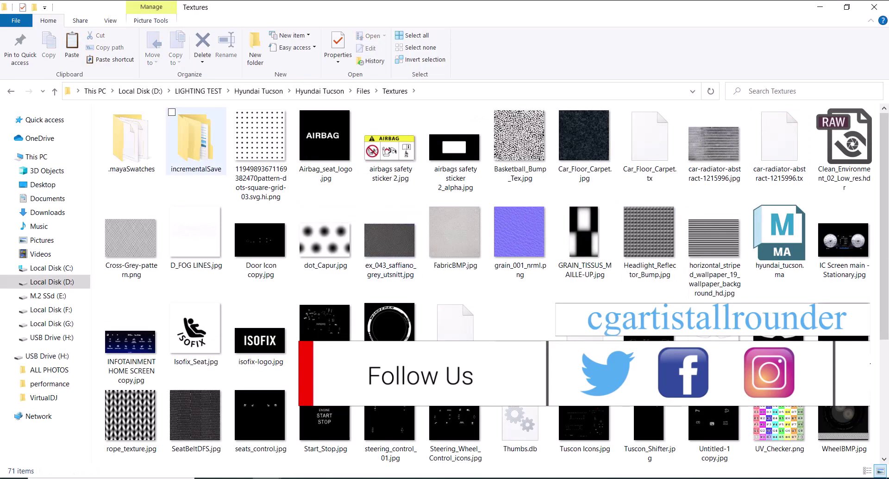
double_click(195, 139)
double_click(153, 128)
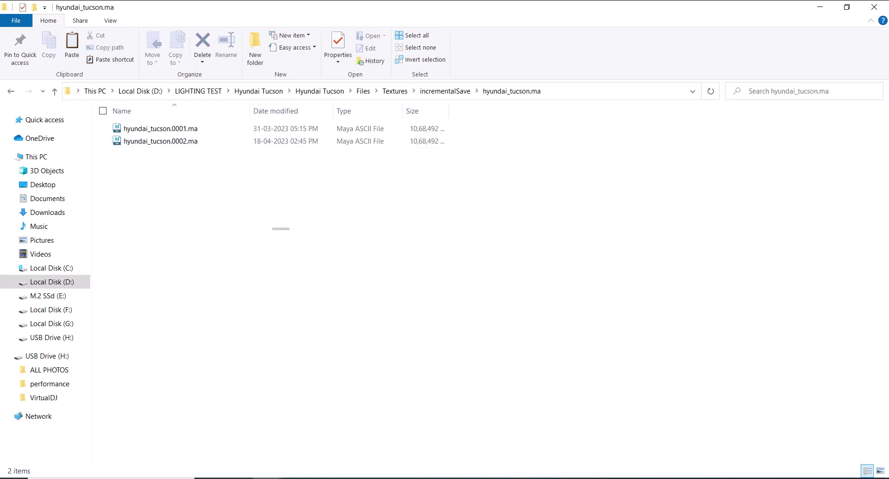
- Go back to the Textures folder and paste the copied recovered scene file there
left_click(444, 91)
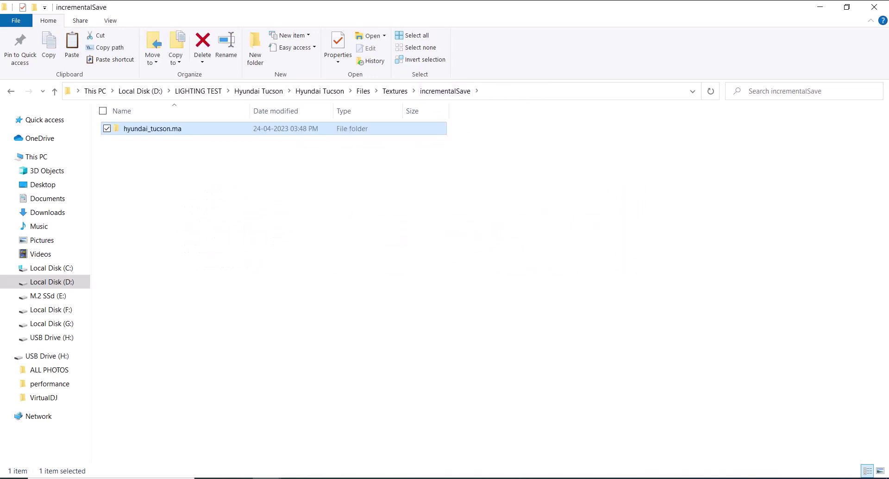
left_click(394, 90)
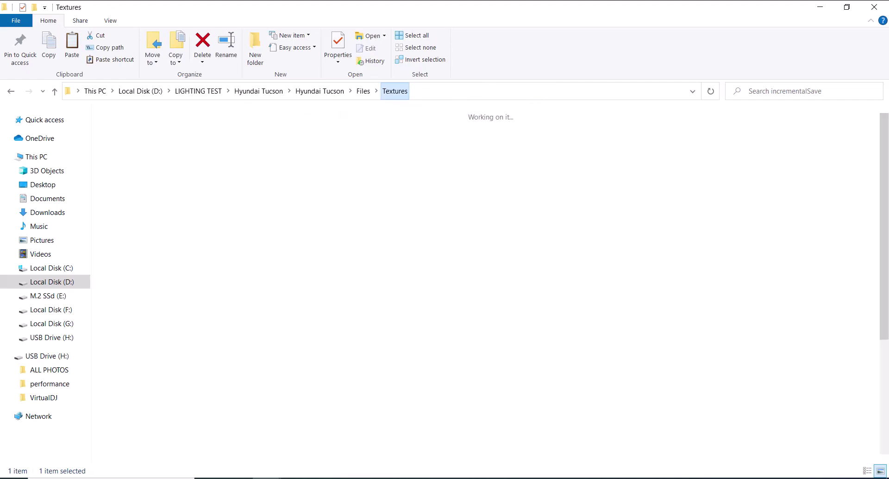
right_click(386, 284)
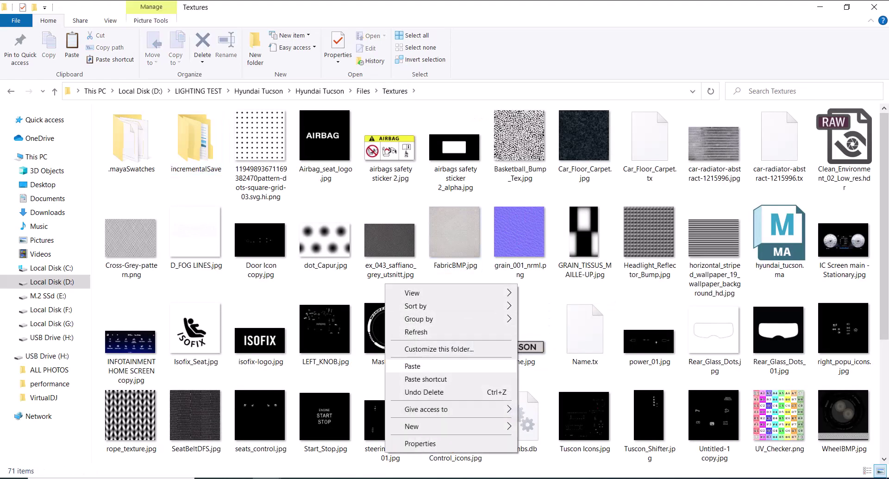
left_click(435, 365)
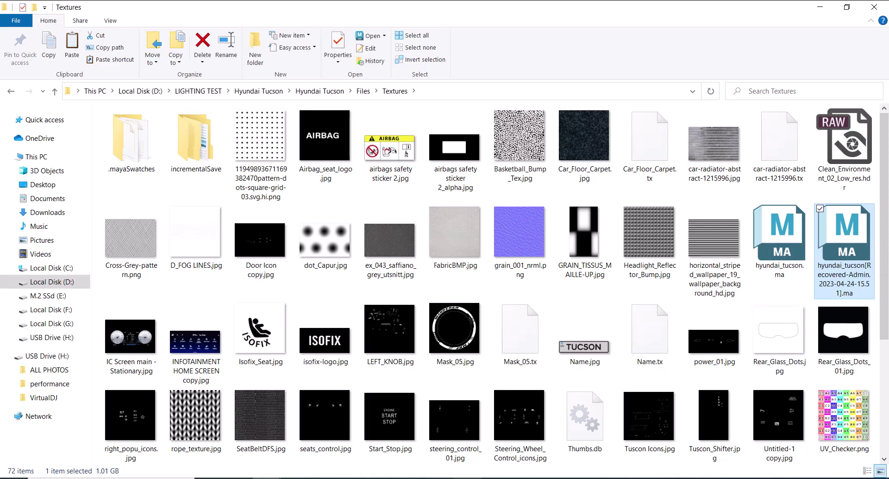
- Switch to Maya with the recovered Hyundai Tucson scene and try to render the current frame
left_click(468, 478)
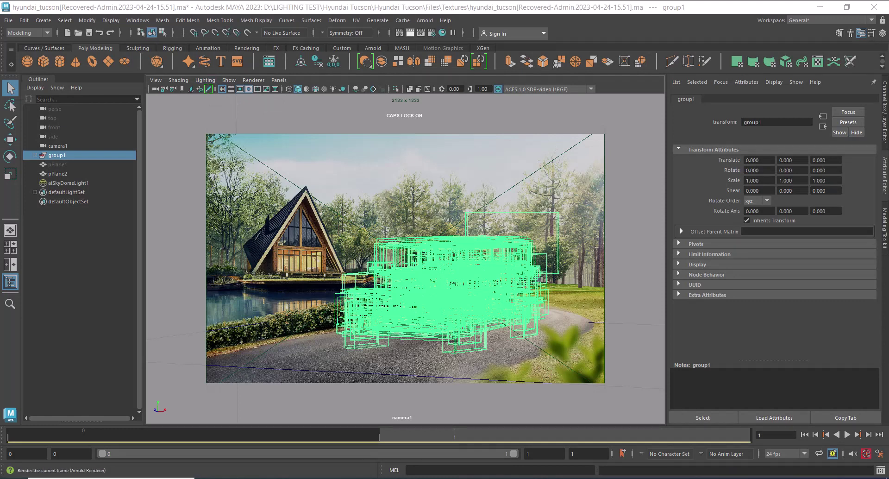
left_click(399, 33)
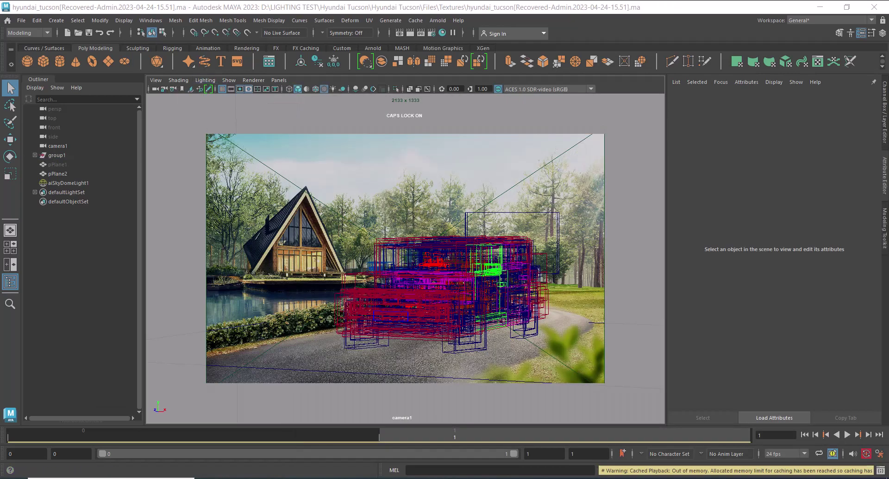
- Set the output image width to 1000 pixels in the render settings
left_click(431, 33)
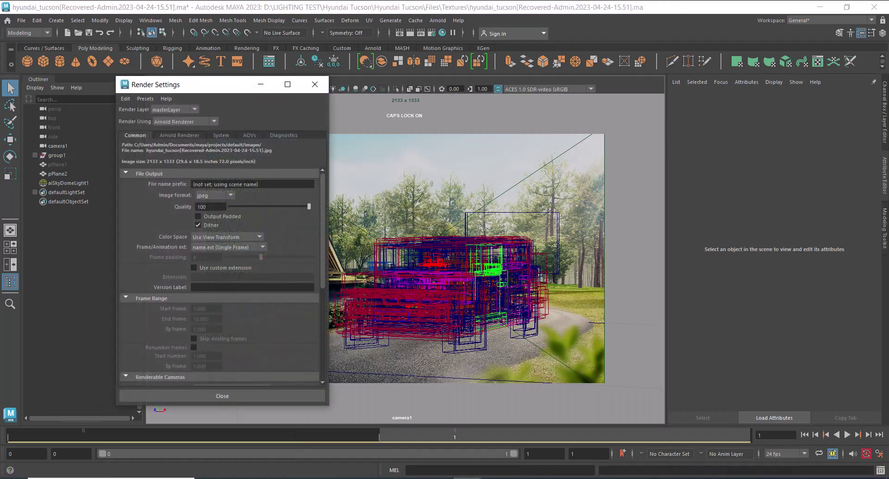
scroll(204, 268, "down", 5)
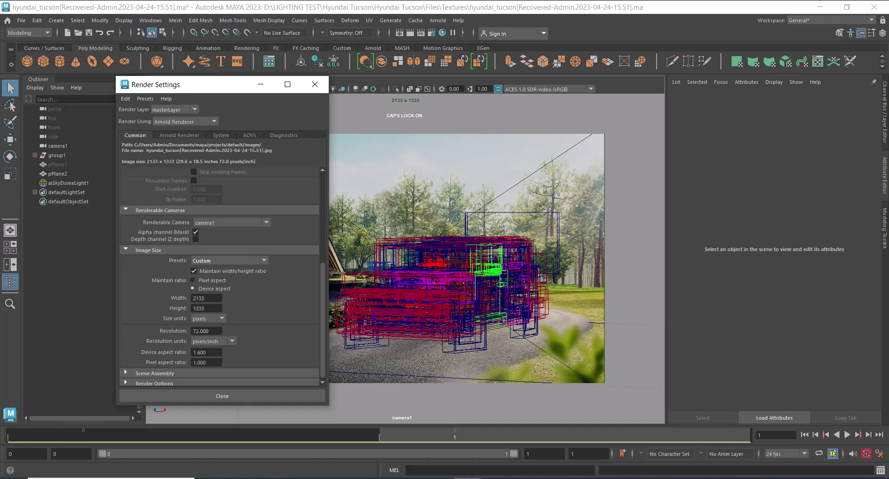
double_click(199, 298)
type("1000")
key("Return")
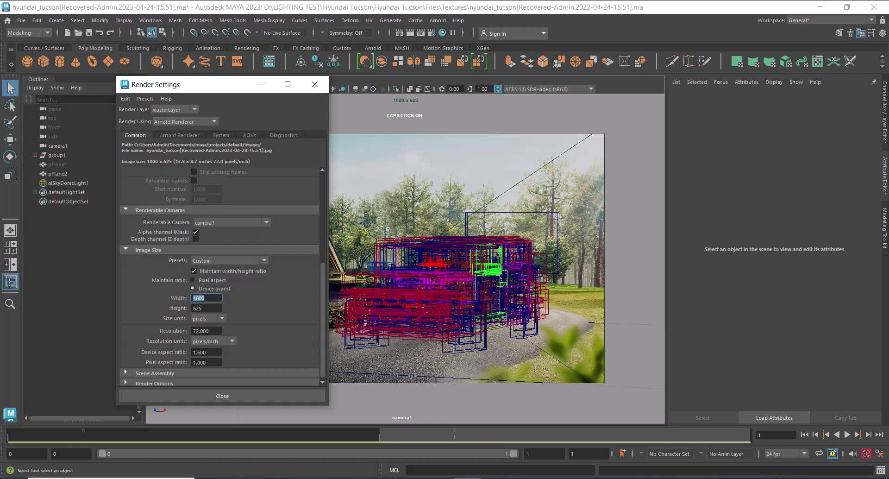
- Set the Arnold Camera (AA) samples to 2 and the total ray depth to 2 for lighter test renders
scroll(220, 276, "up", 5)
left_click(179, 135)
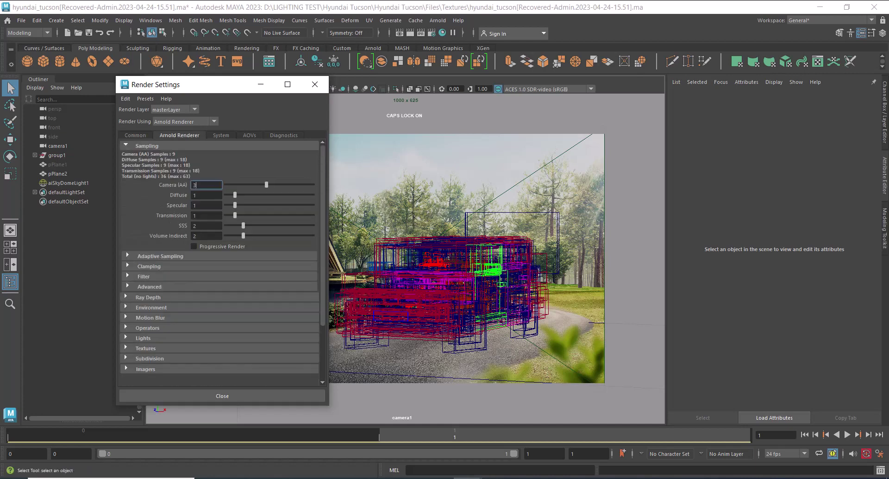
type("2")
key("Return")
left_click(148, 297)
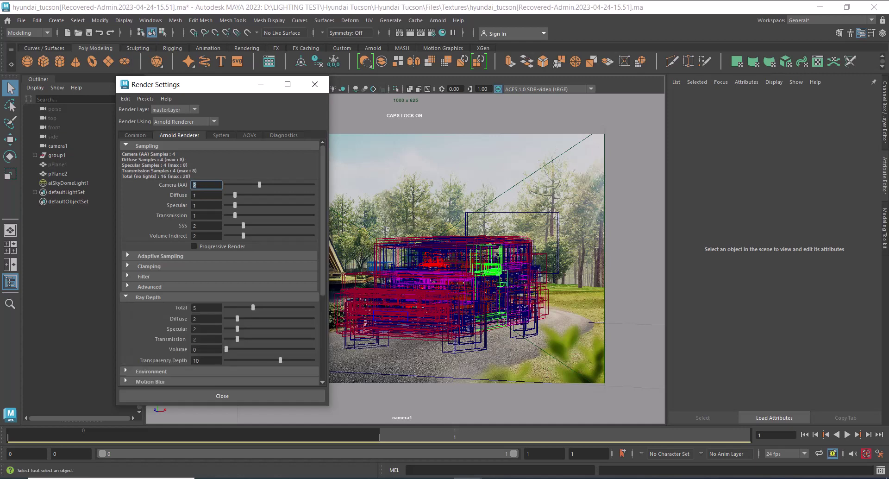
double_click(198, 308)
type("2")
key("Return")
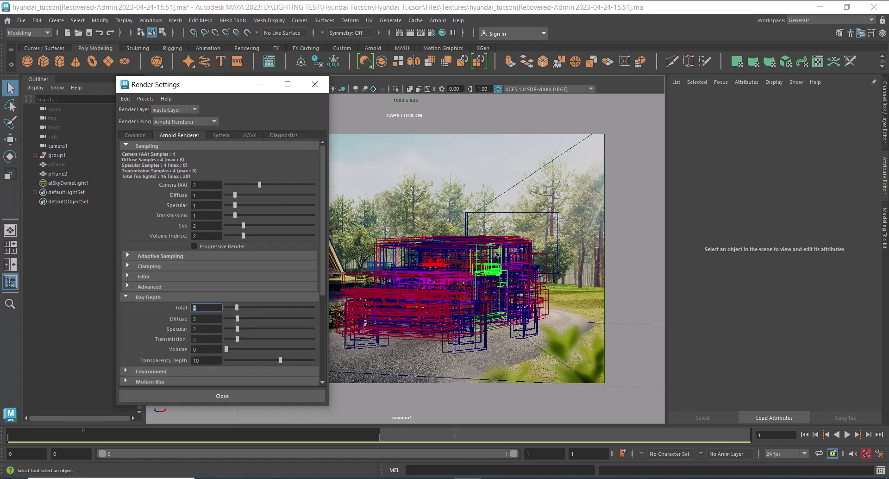
- Render the current frame through camera1, and minimize the render view and the render settings window
left_click(399, 33)
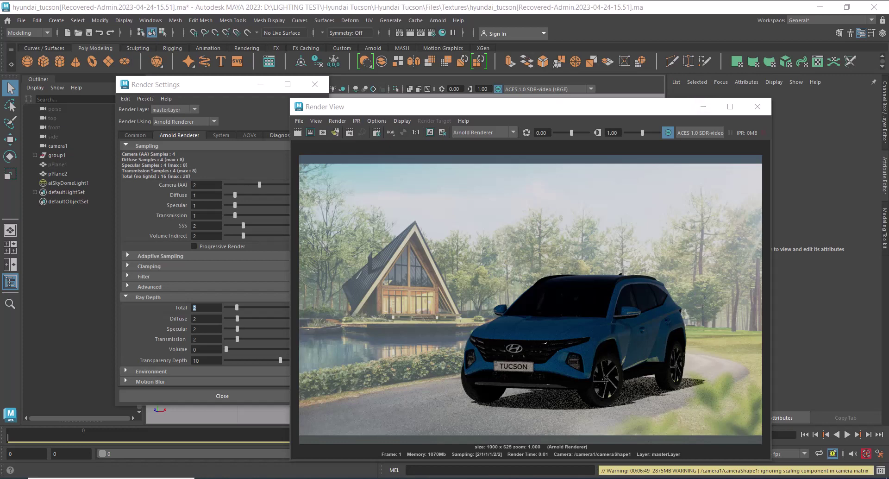
left_click(703, 106)
left_click(260, 84)
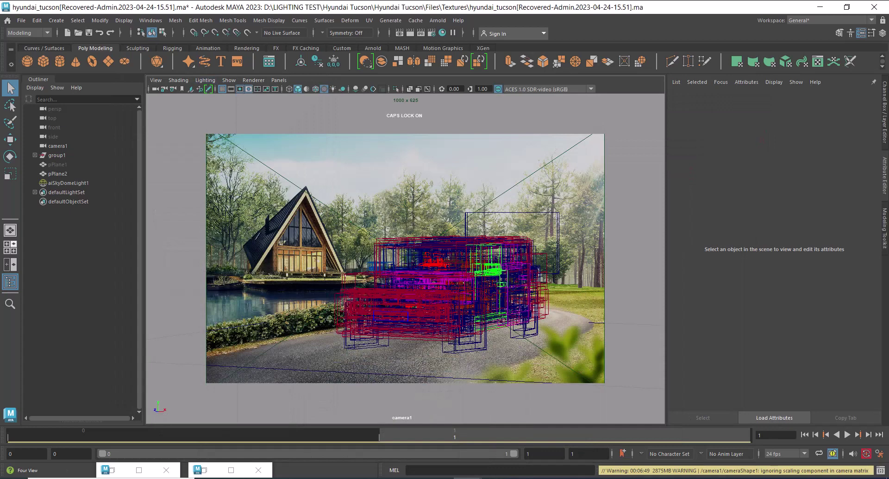
- Change the viewport layout to two side-by-side panes showing the perspective and top views
left_click(11, 281)
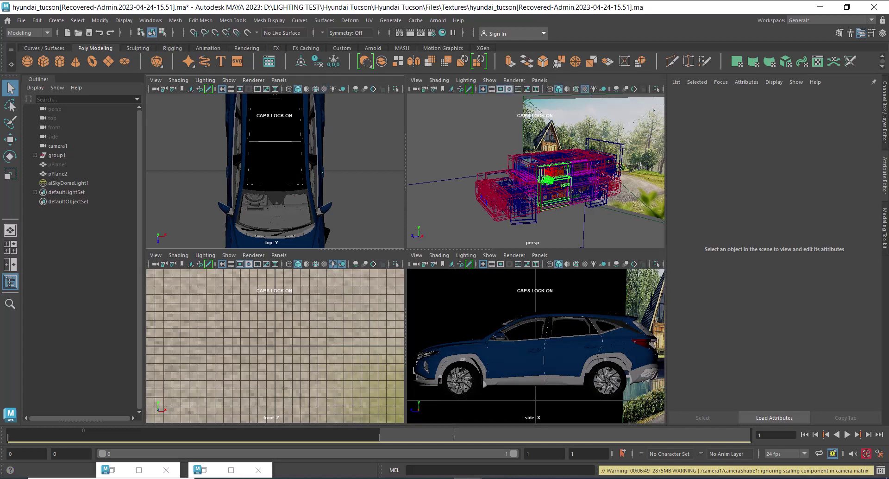
left_click(539, 80)
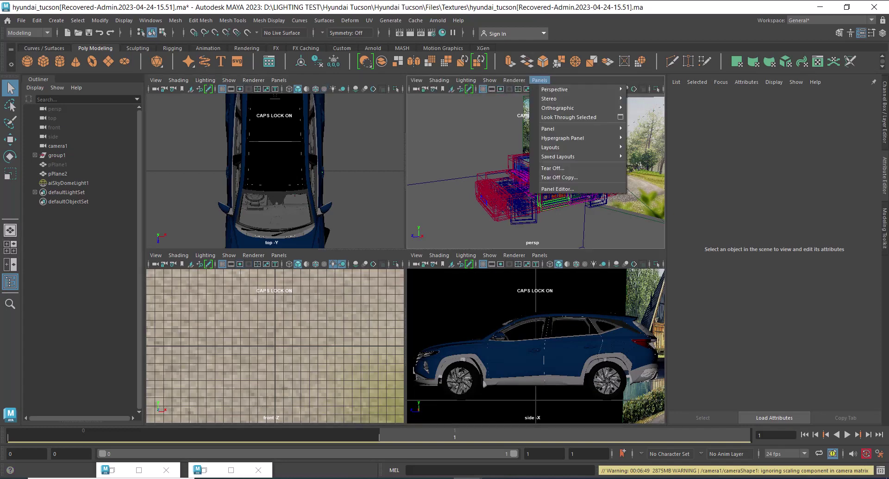
left_click(539, 80)
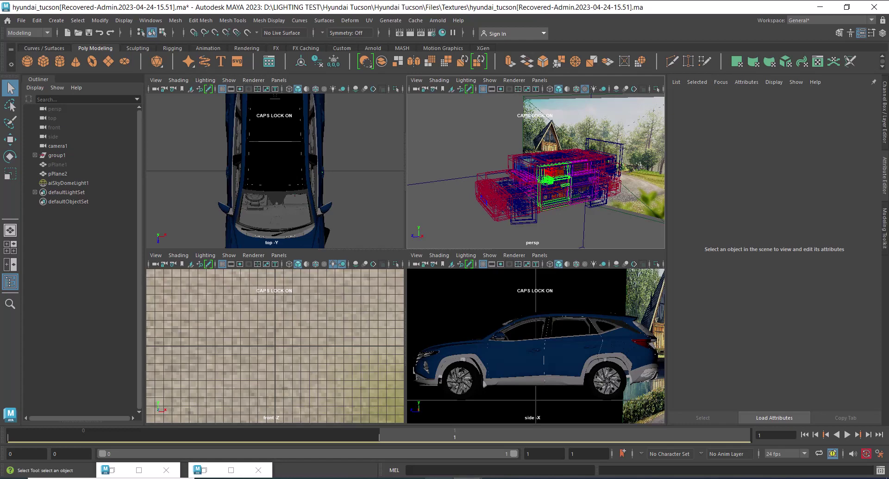
left_click(58, 173)
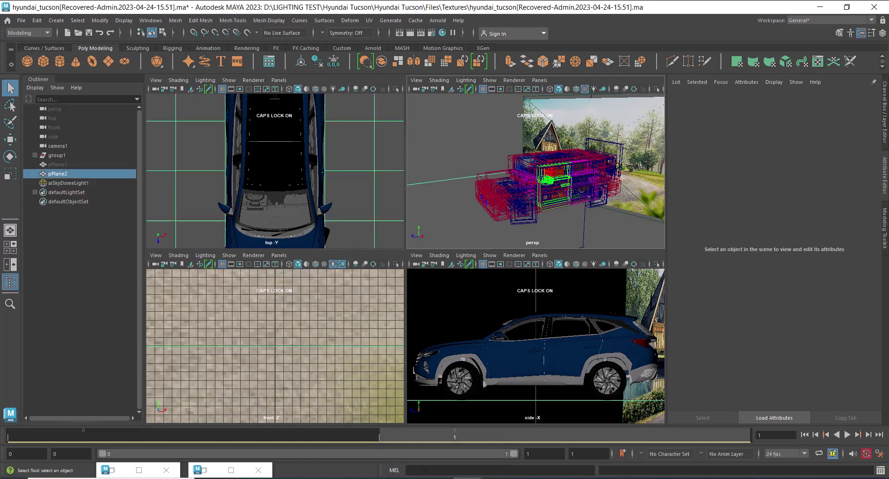
key("space")
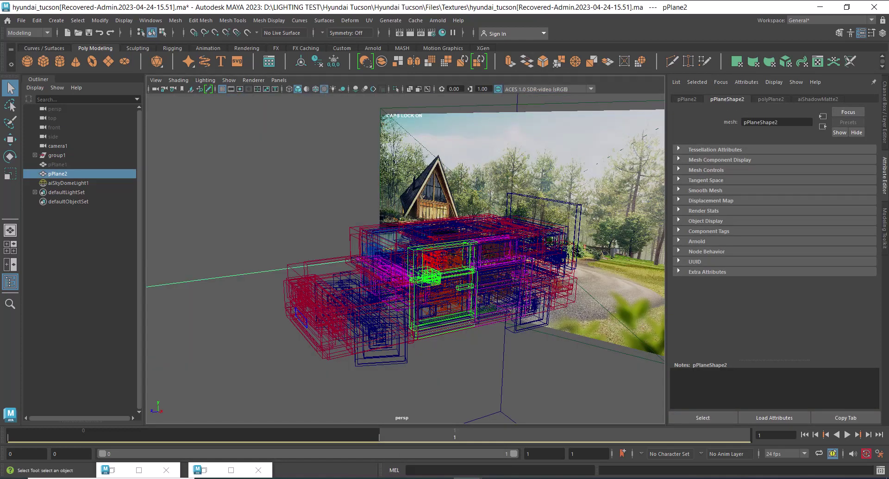
left_click(279, 81)
mouse_move(324, 138)
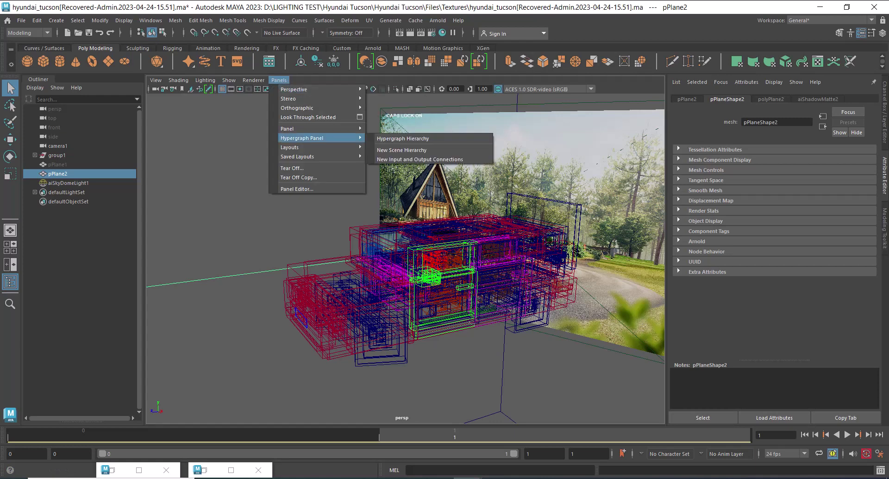
left_click(404, 157)
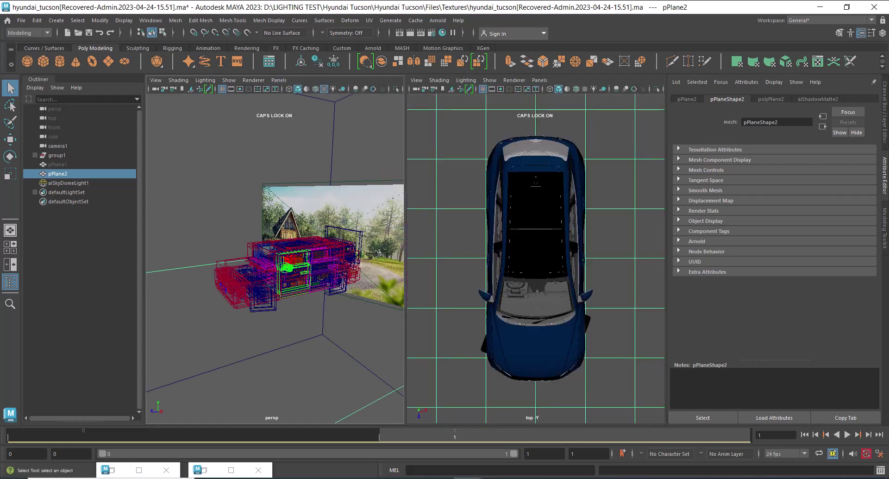
- Select the car group and set the top view's shading to Bounding Box
left_click(57, 155)
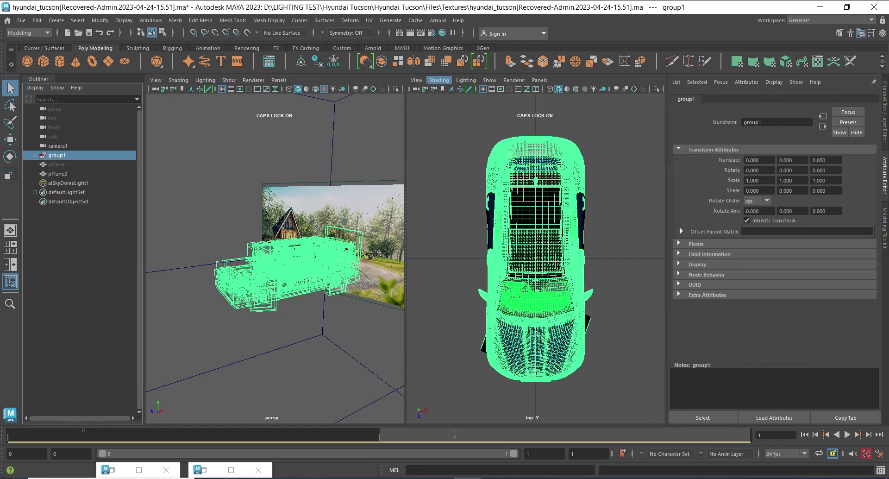
left_click(439, 80)
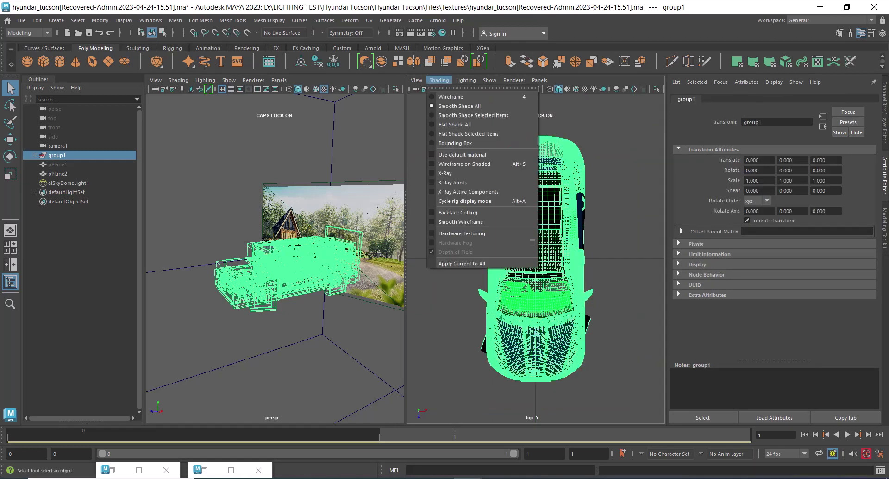
left_click(455, 143)
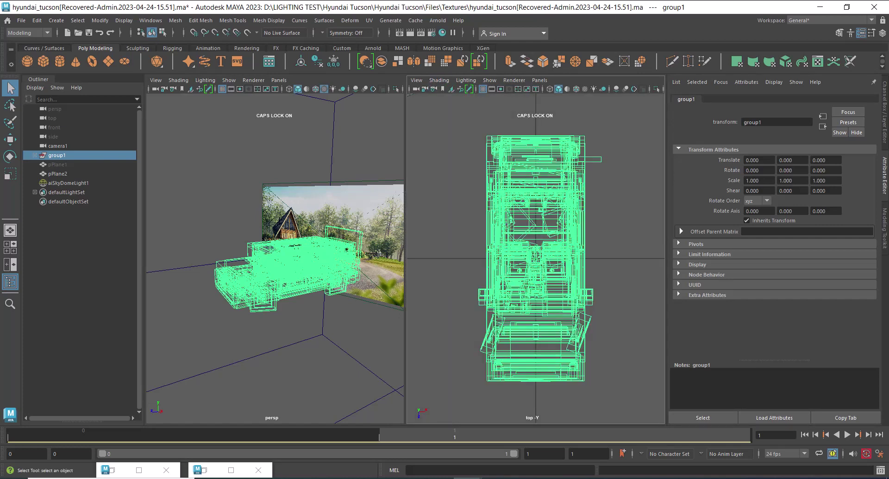
- Switch the top view pane to the perspective view and make the original perspective pane look through camera1
key("space")
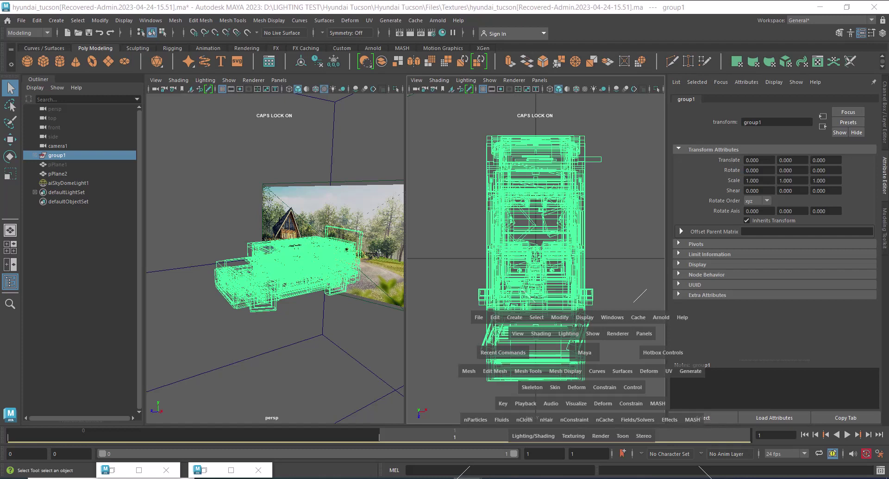
key("space")
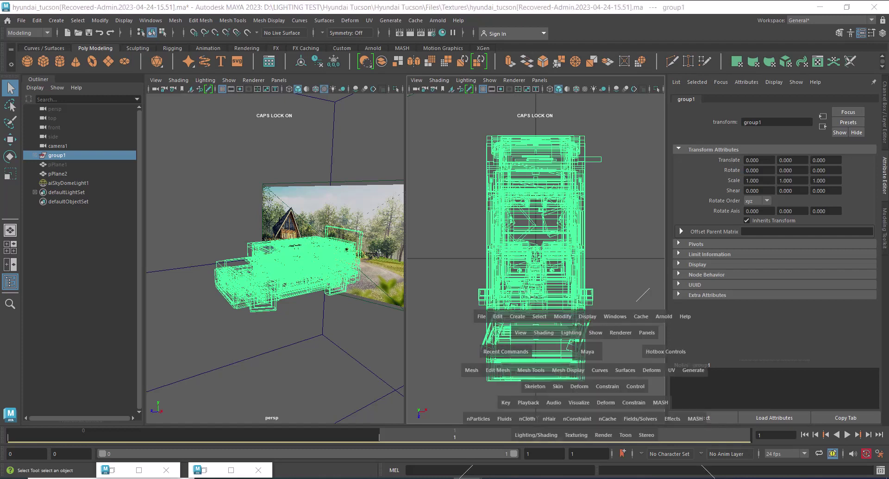
left_click_drag(586, 351, 587, 325)
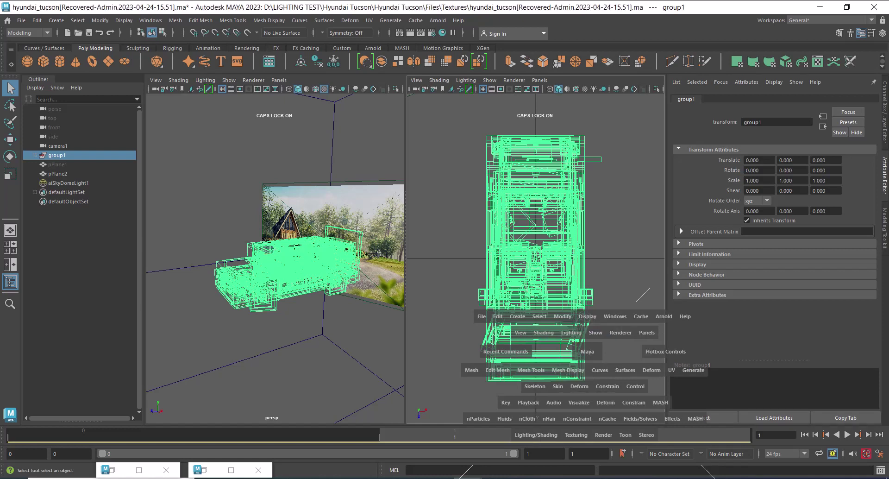
left_click_drag(574, 296, 601, 302, "alt")
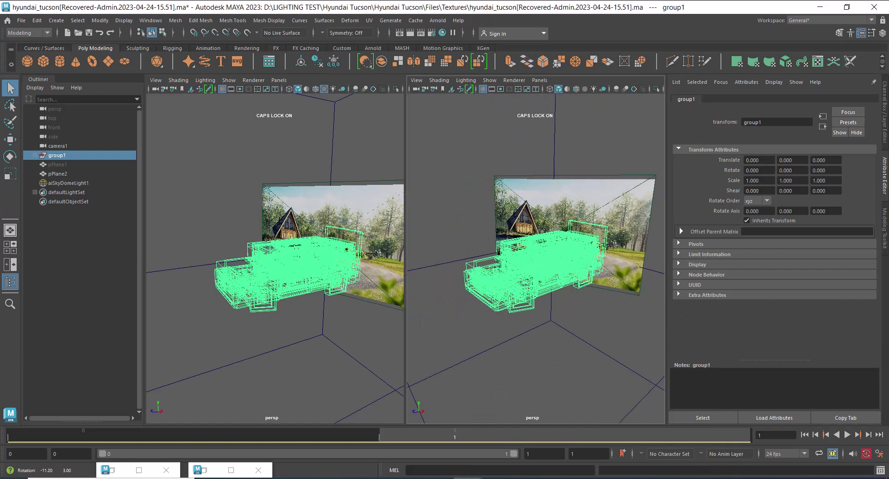
right_click_drag(601, 302, 629, 302, "alt")
left_click(278, 80)
mouse_move(320, 89)
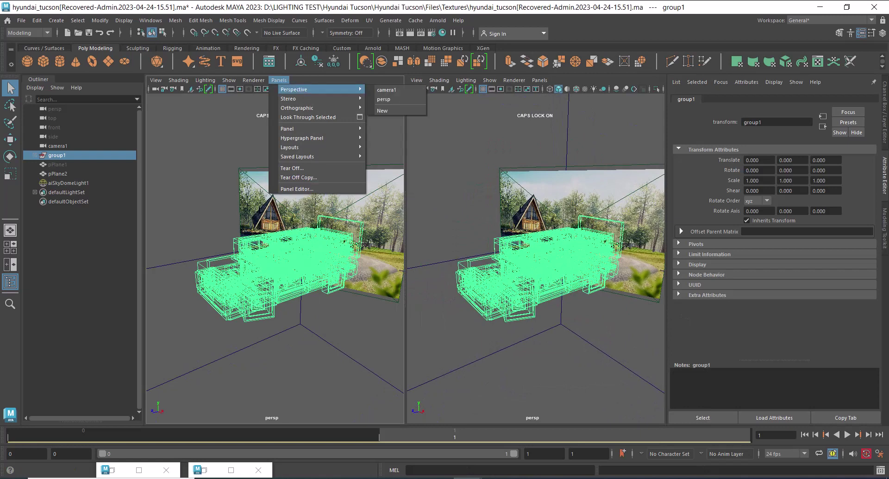
left_click(387, 90)
right_click_drag(555, 259, 514, 261, "alt")
left_click_drag(514, 261, 566, 274, "alt")
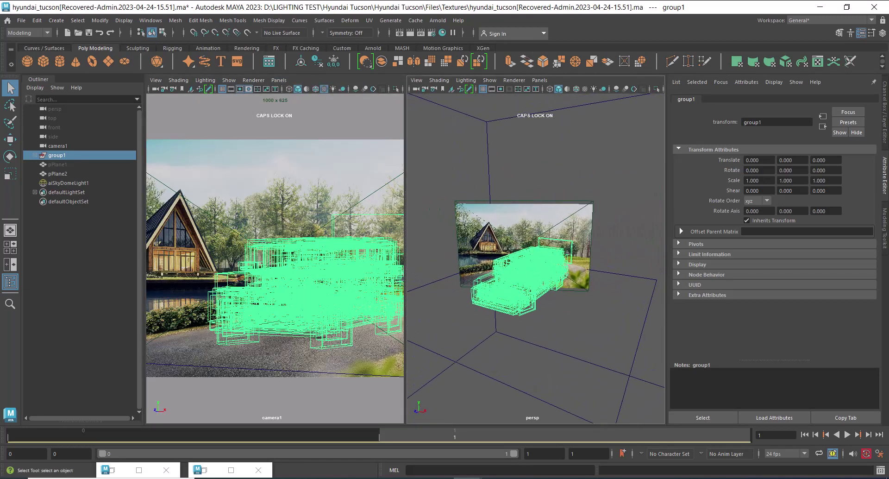
- Frame the existing aiSkyDomeLight1 in the perspective view and delete it from the scene
left_click(68, 183)
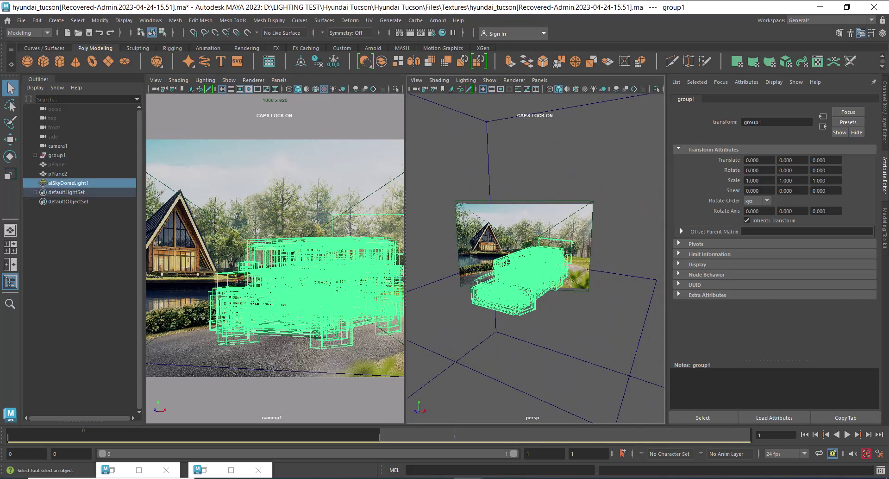
left_click(437, 21)
mouse_move(459, 79)
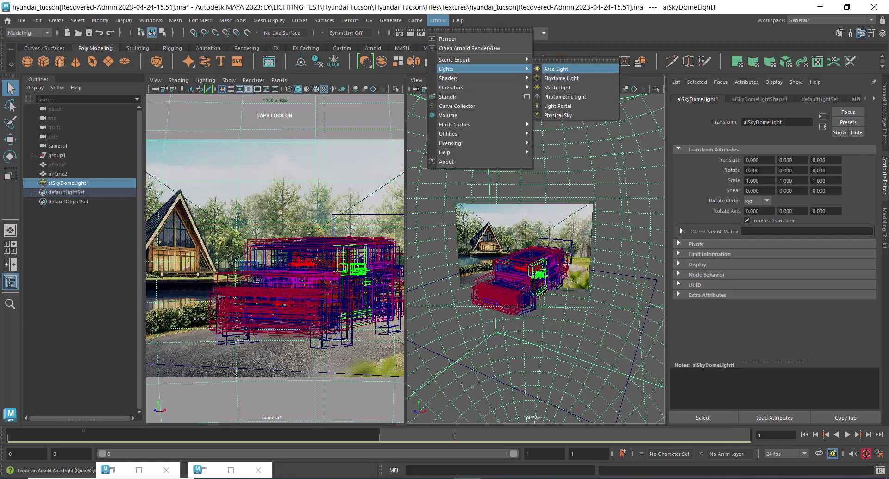
left_click(636, 139)
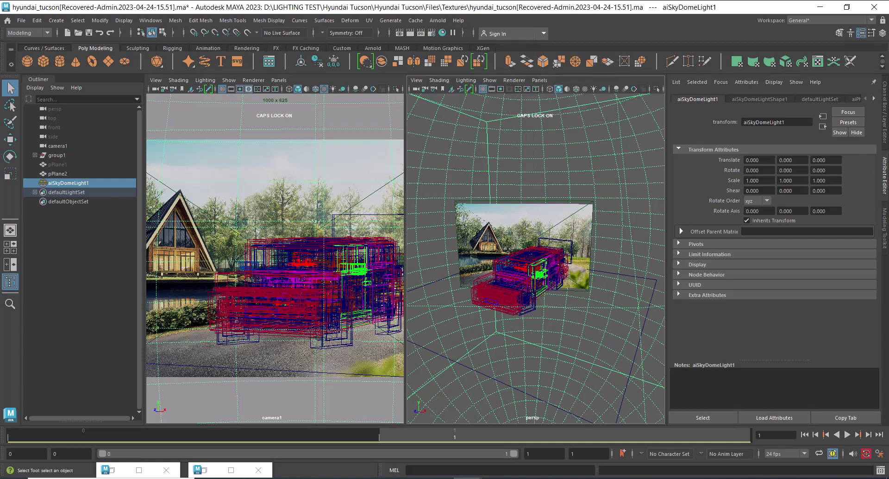
key("f")
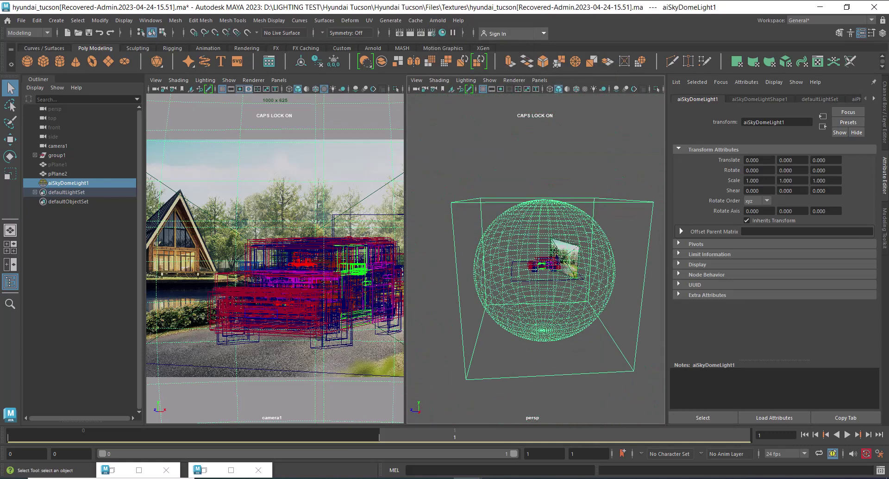
key("ctrl+z")
key("ctrl+y")
key("ctrl+z")
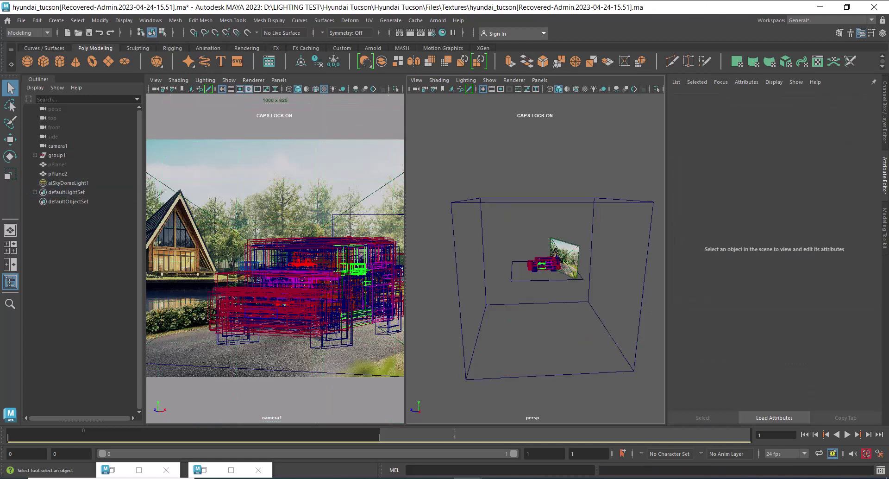
key("ctrl+y")
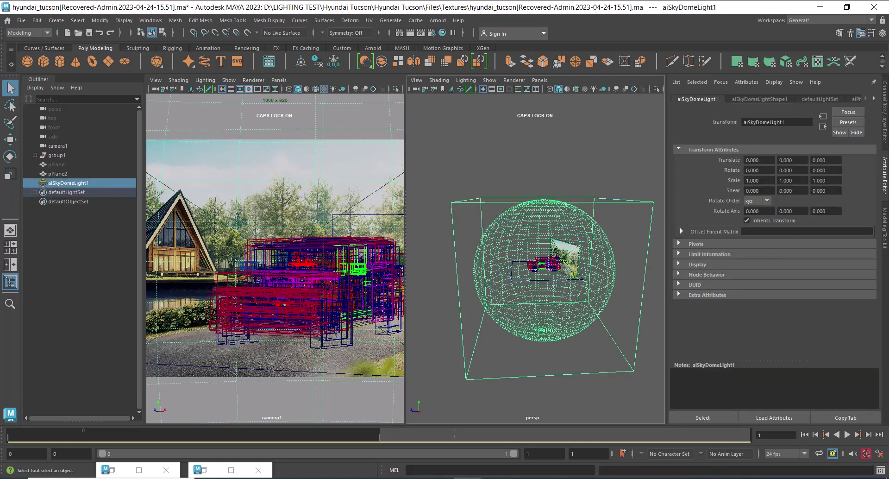
key("Delete")
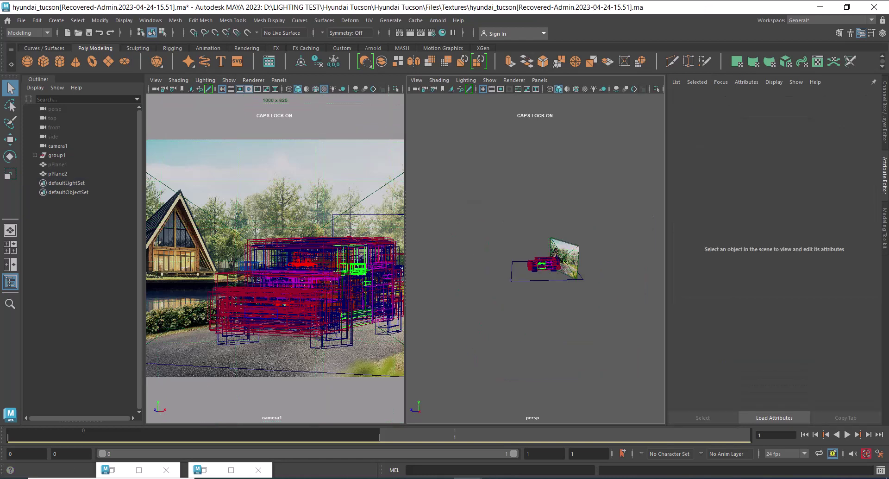
- Create a new Arnold Skydome Light and scale it up uniformly to about 1.372
left_click(437, 21)
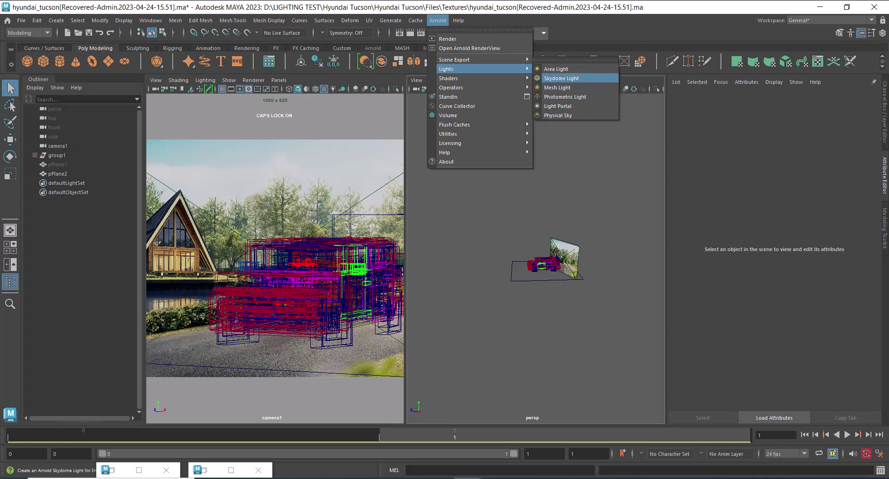
left_click(564, 82)
left_click_drag(541, 301, 583, 304, "alt")
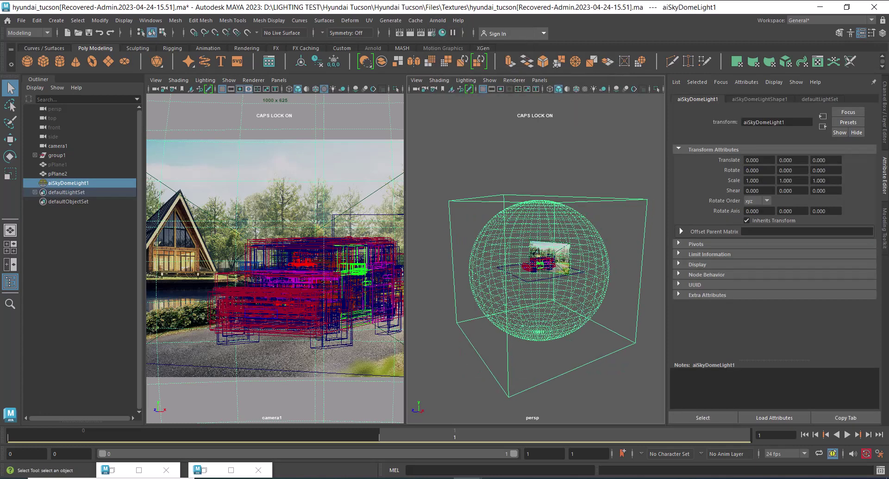
left_click(588, 384)
left_click(571, 370)
key("r")
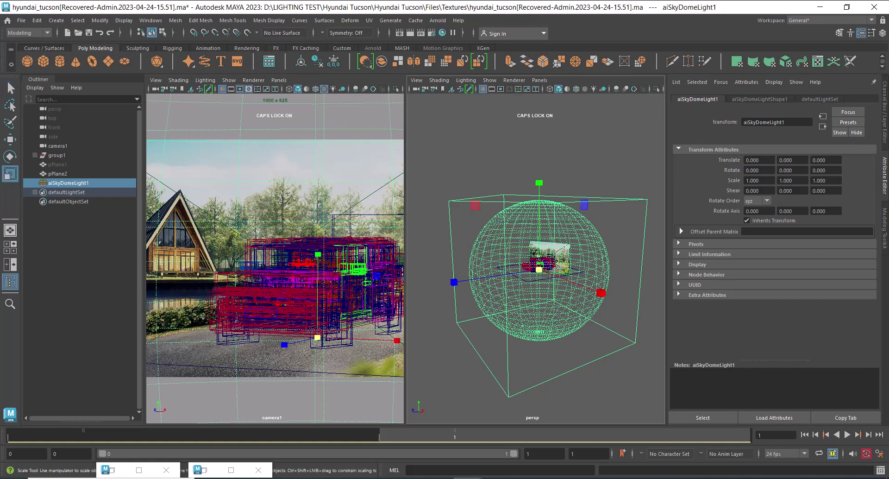
left_click_drag(539, 269, 574, 269)
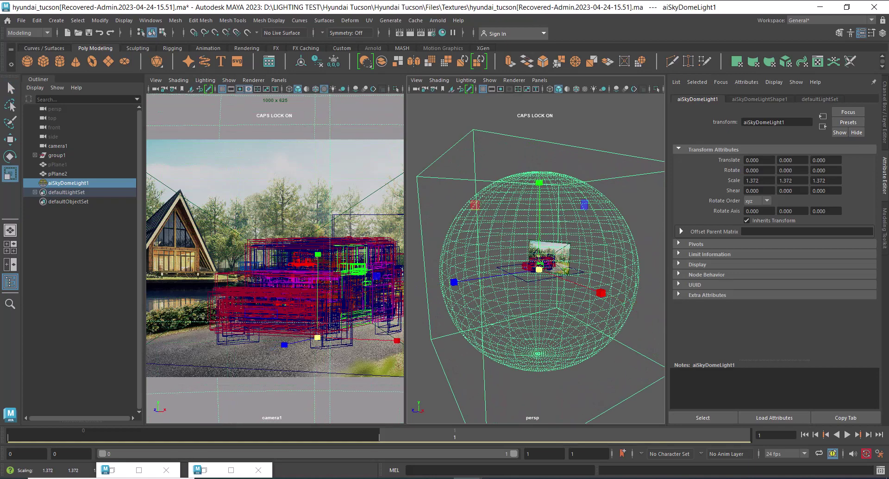
- Map a File texture node to the Color attribute of the skydome light's shape
key("ctrl+a")
key("ctrl+a")
left_click(759, 99)
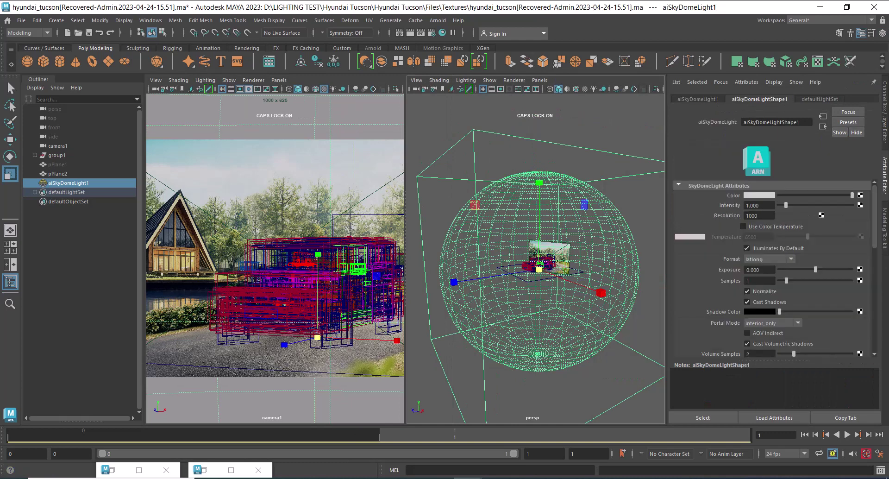
left_click(860, 195)
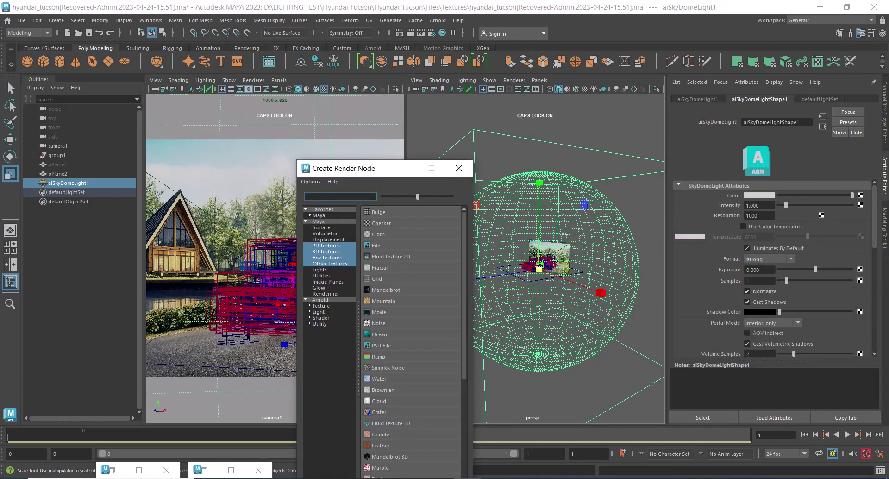
left_click(372, 244)
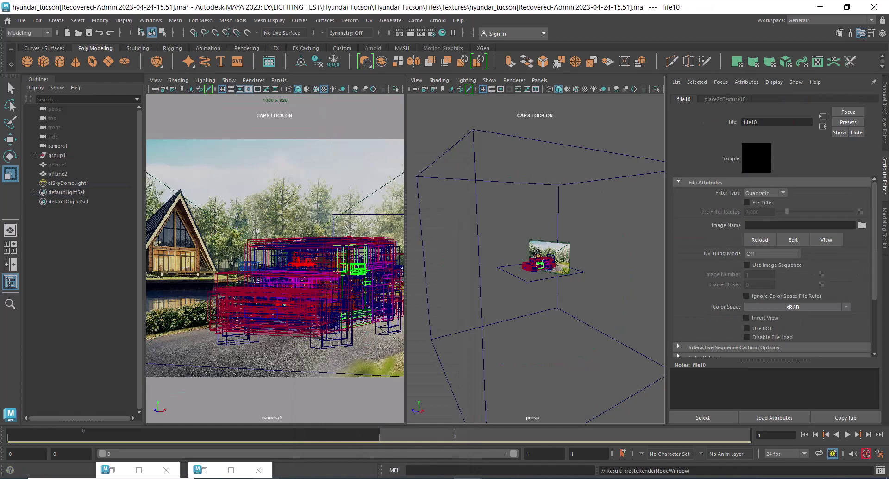
- Switch to File Explorer, bring up the window showing the Hyundai Tucson Textures folder and maximize it
left_click(267, 478)
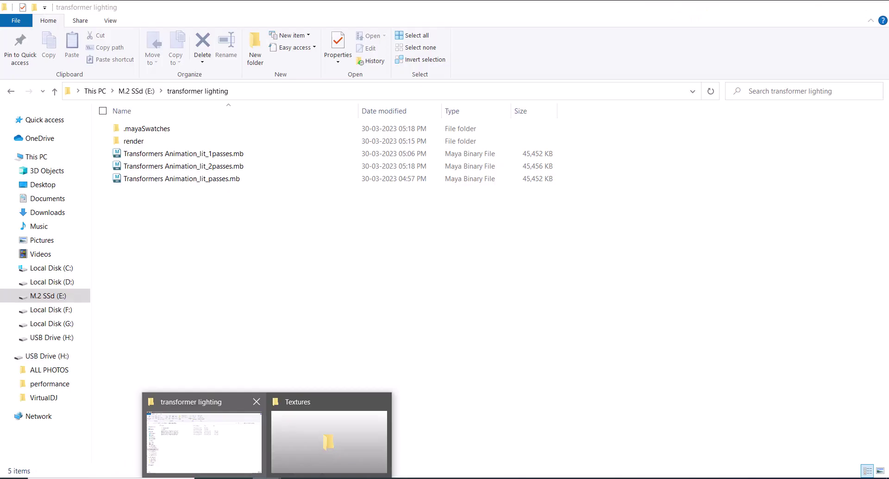
left_click(204, 440)
left_click(267, 478)
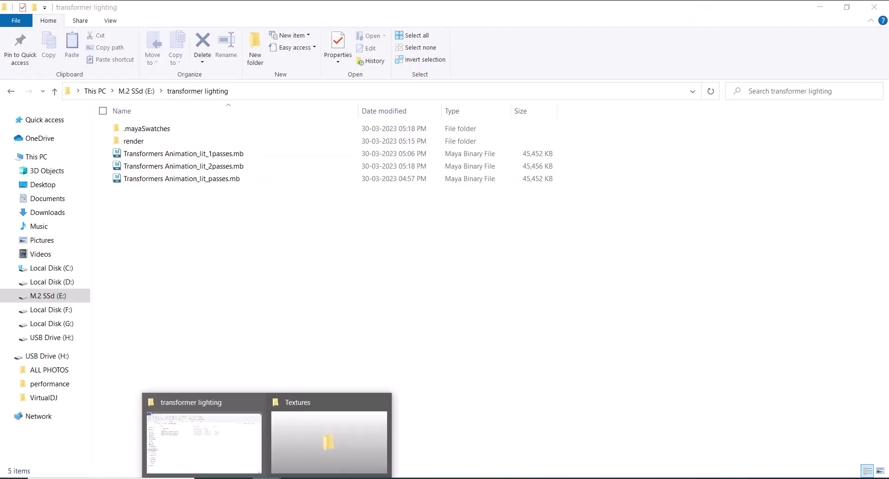
left_click(331, 433)
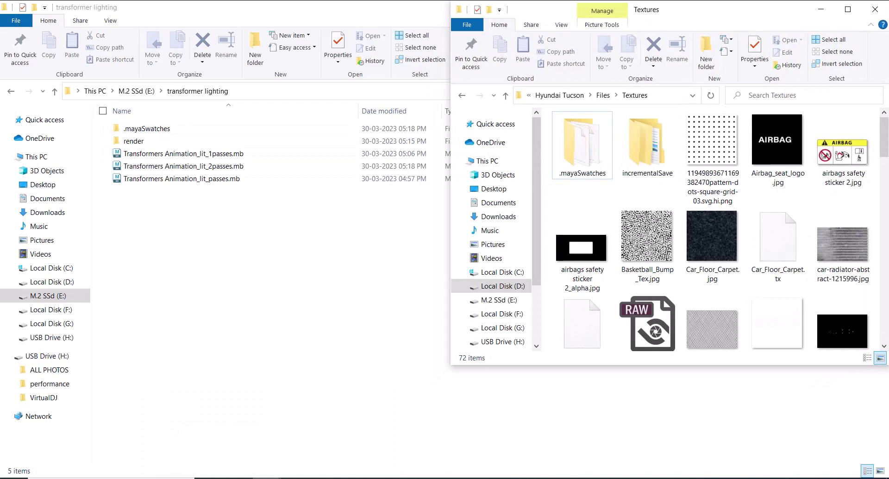
double_click(708, 9)
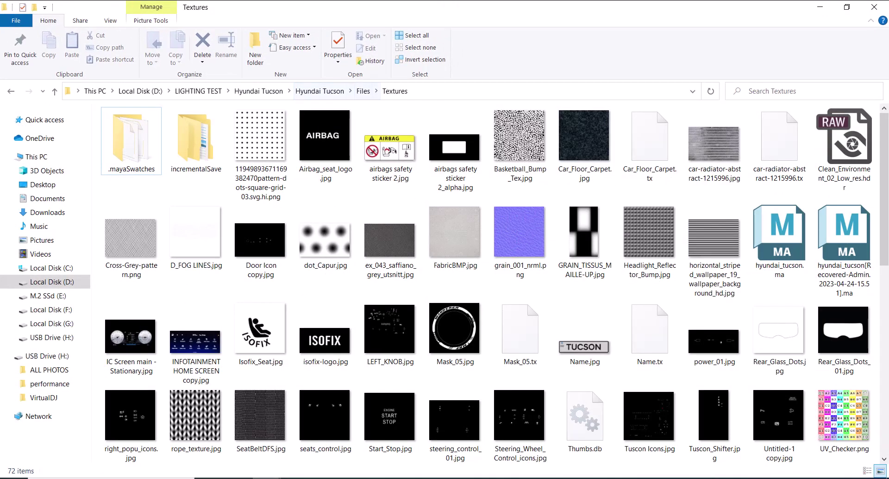
- Browse from Textures up to Files and into the HDRI folder, and copy that folder's path
left_click(363, 90)
left_click(419, 166)
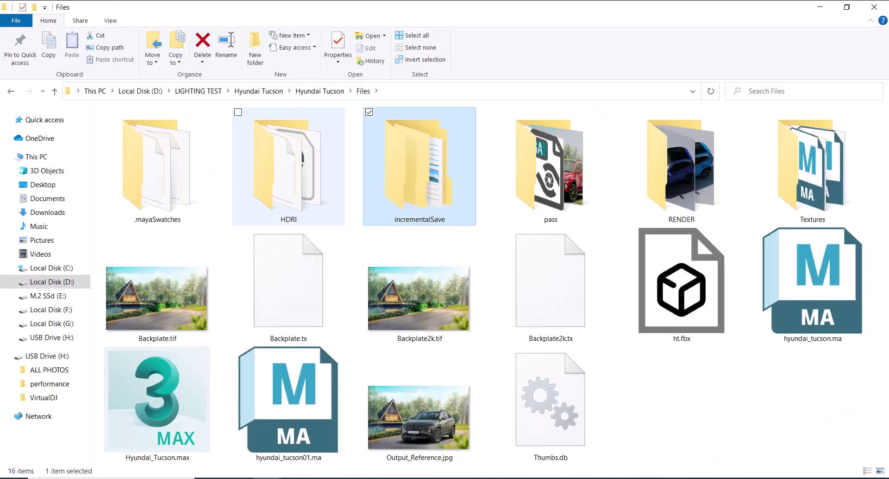
double_click(289, 167)
left_click(327, 139)
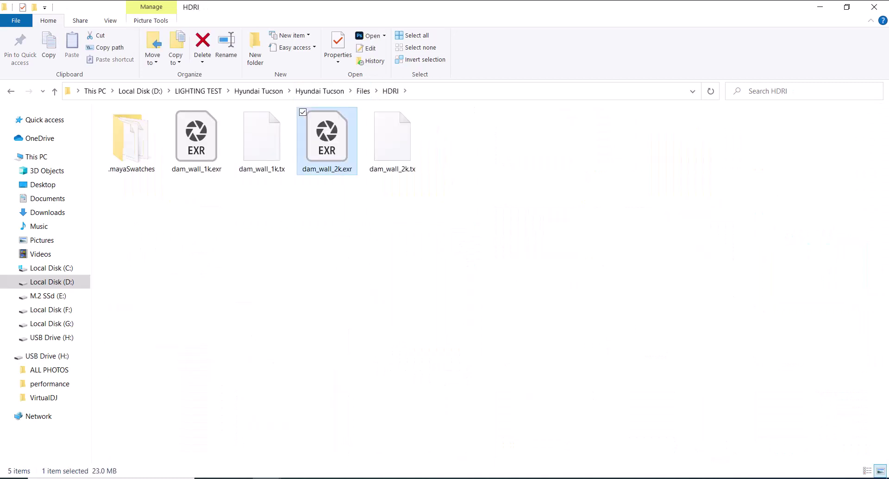
left_click(197, 139)
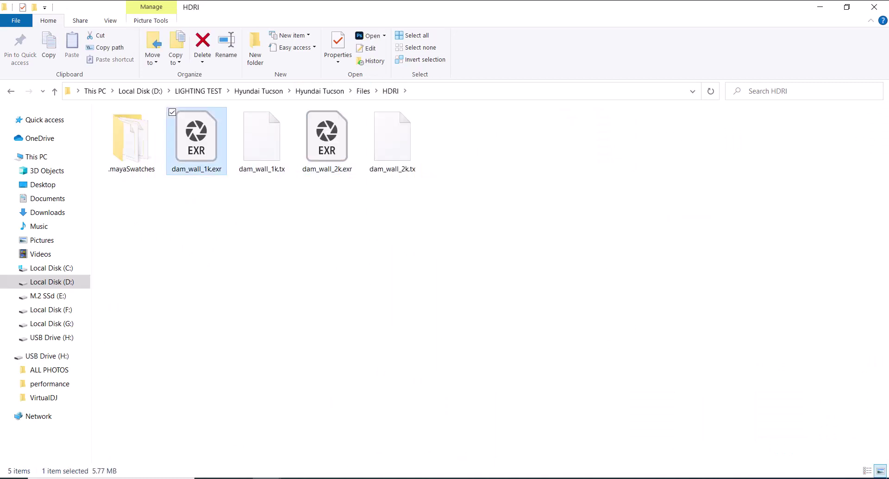
key("alt+d")
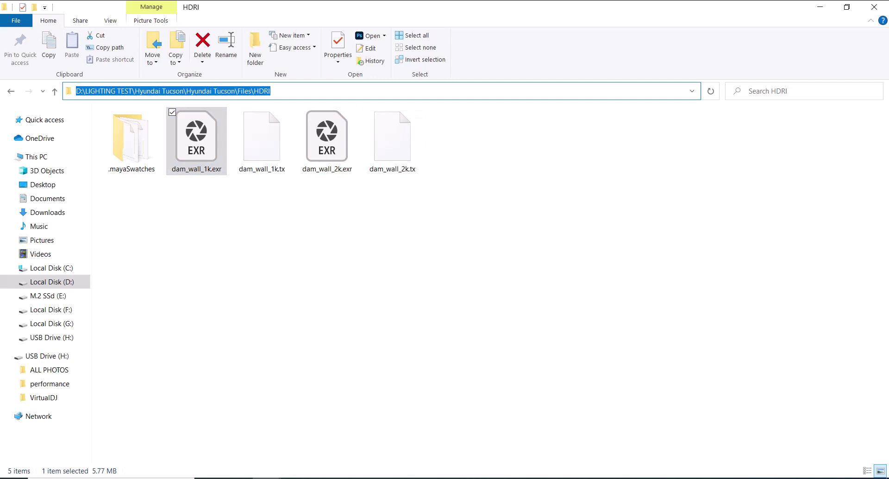
- Return to Maya and load dam_wall_1k.tx from the HDRI folder as the image of the skydome's file texture
left_click(819, 7)
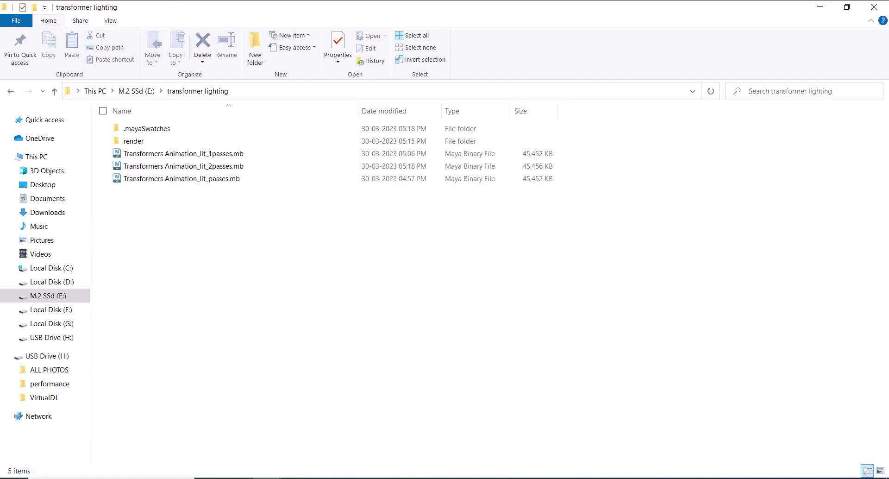
mouse_move(467, 474)
left_click(530, 435)
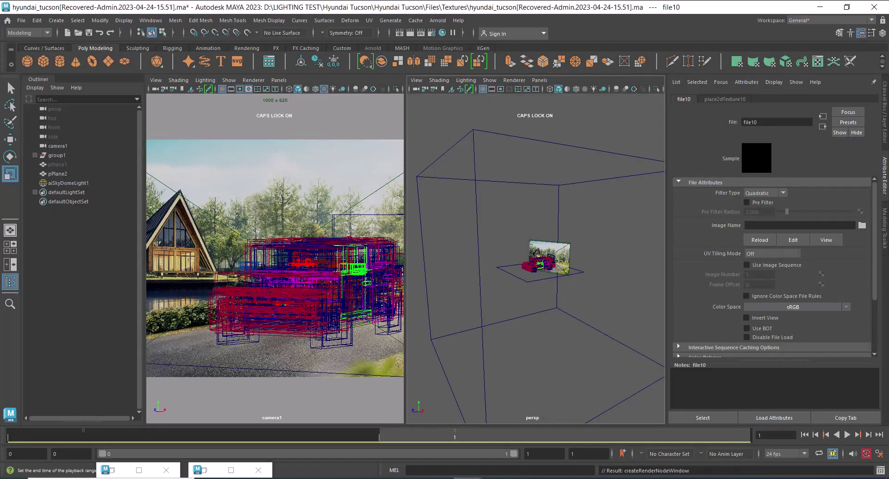
left_click(862, 225)
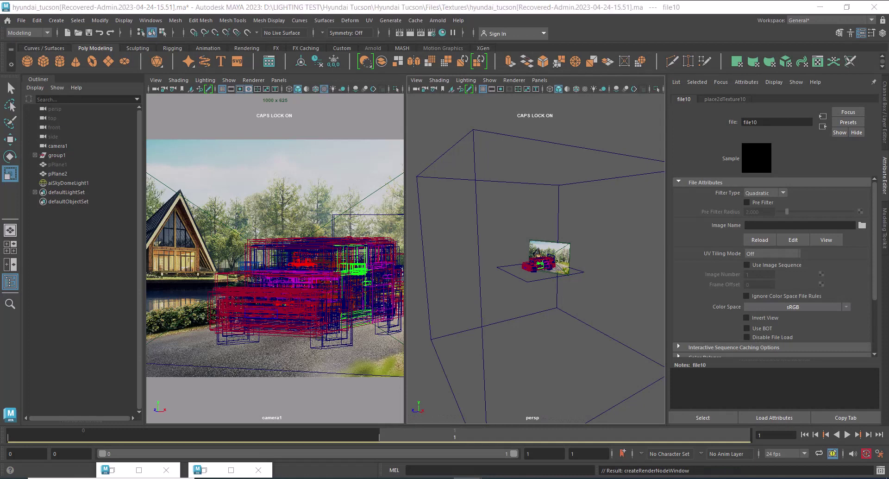
key("Return")
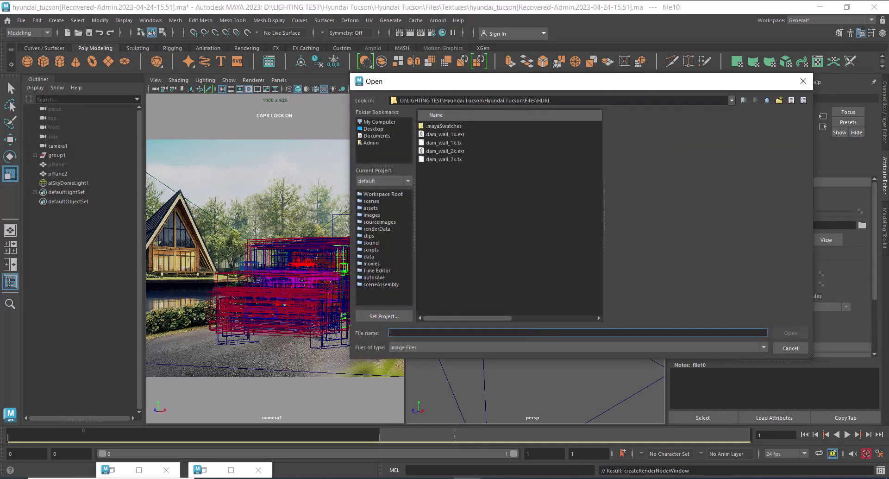
double_click(444, 143)
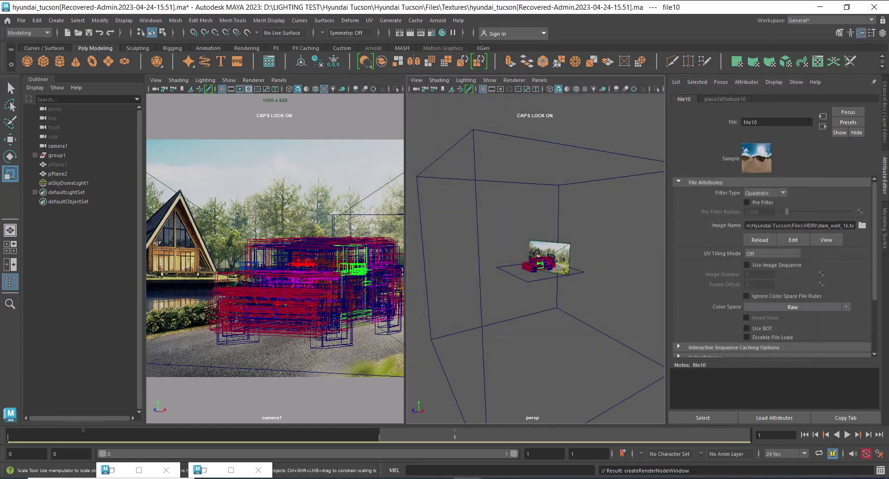
- Check the file texture's placement and file attributes, the skydome light's shape attributes and the perspective view's shading options
left_click(724, 99)
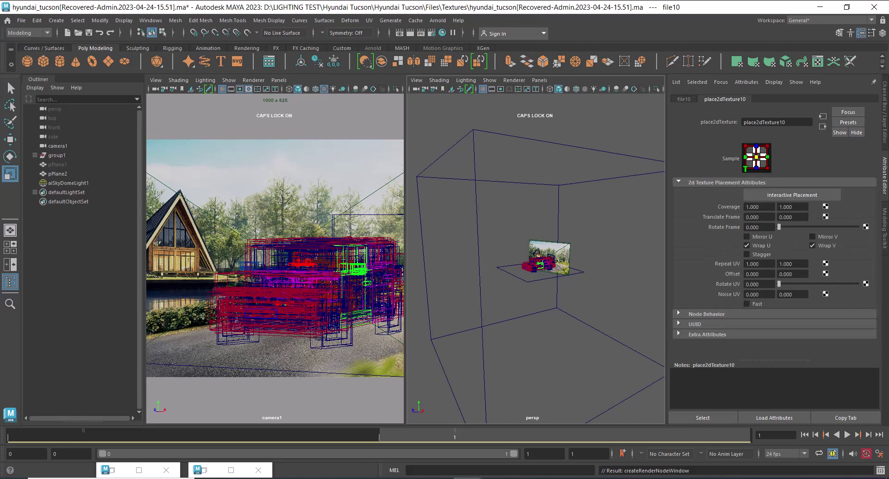
left_click(683, 99)
scroll(772, 267, "down", 3)
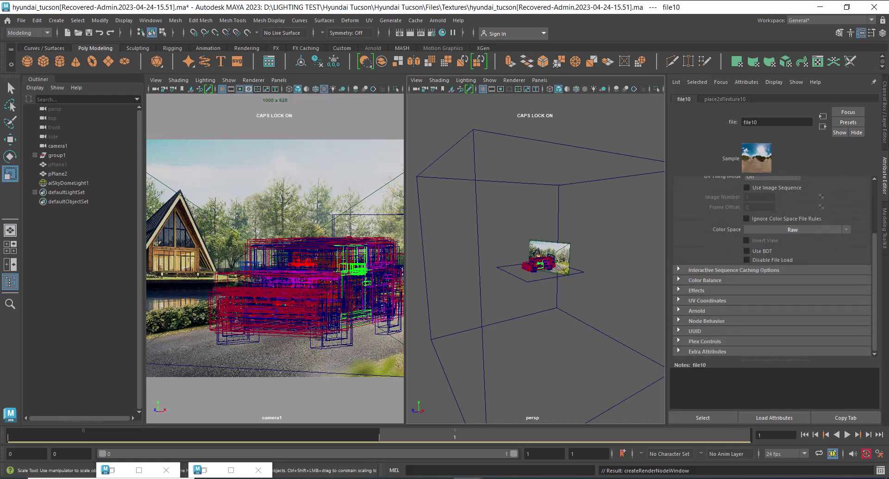
left_click(69, 182)
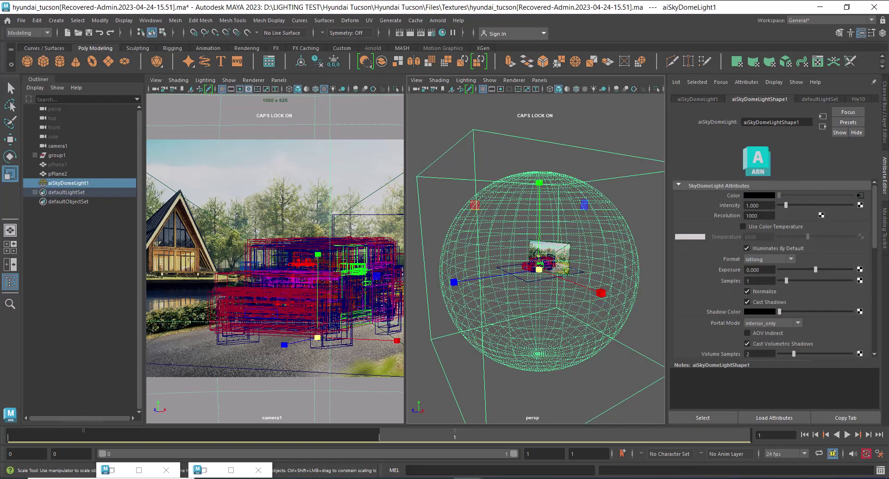
left_click(439, 80)
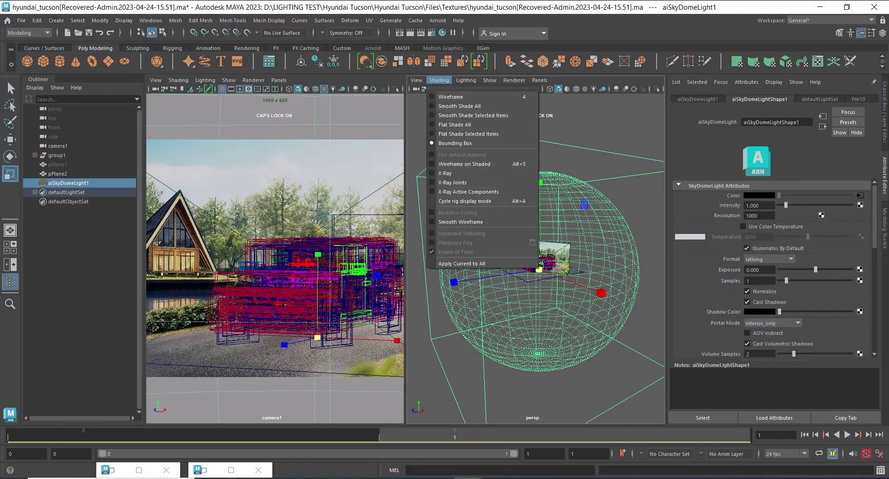
left_click(595, 122)
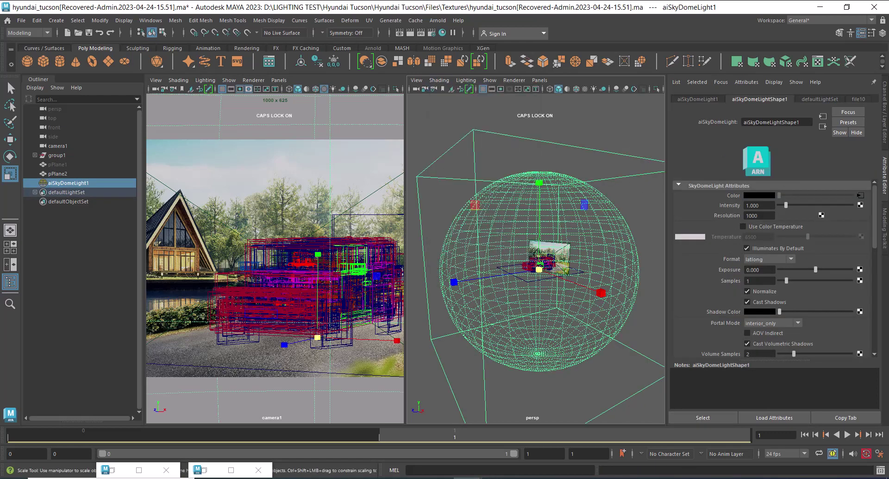
left_click(324, 173)
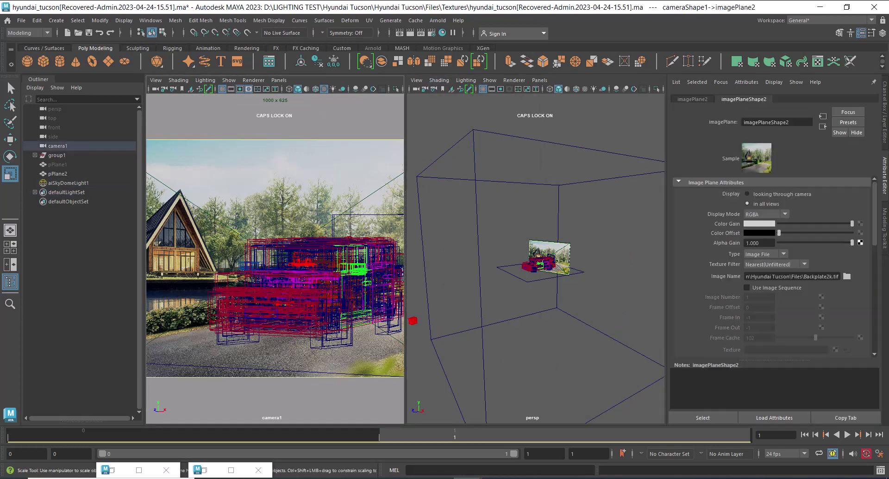
- Reselect aiSkyDomeLight1 and save the scene
left_click(438, 20)
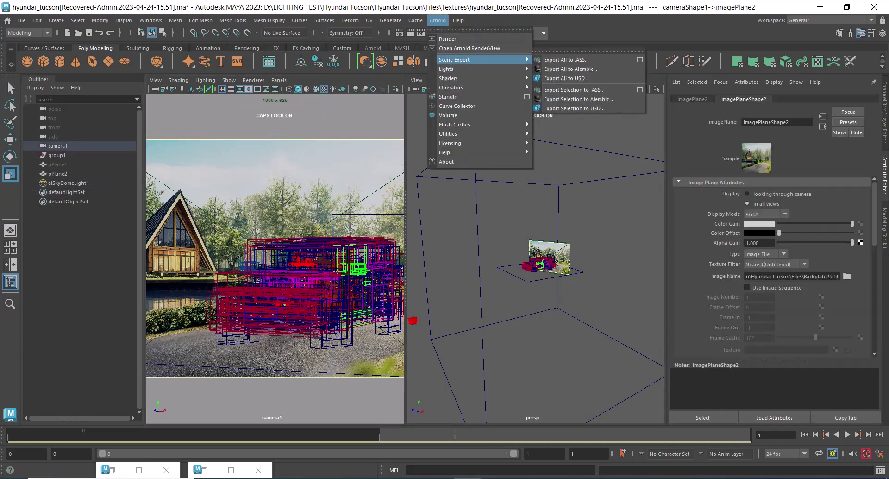
left_click(68, 183)
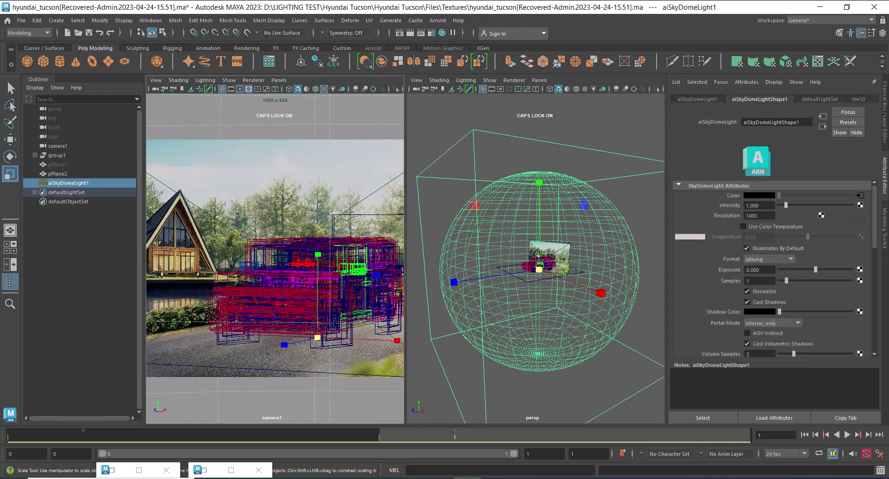
key("ctrl+s")
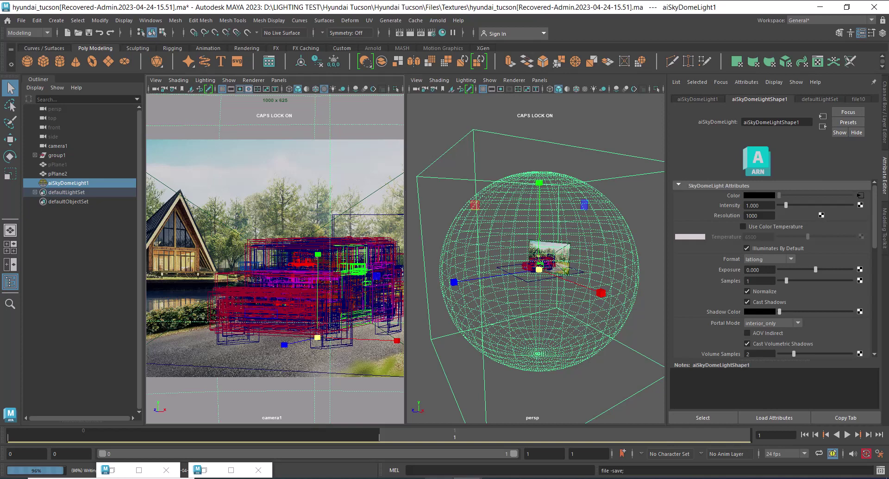
- Try to open the Arnold RenderView with the camera1 view active
key("r")
left_click_drag(532, 259, 553, 265, "alt")
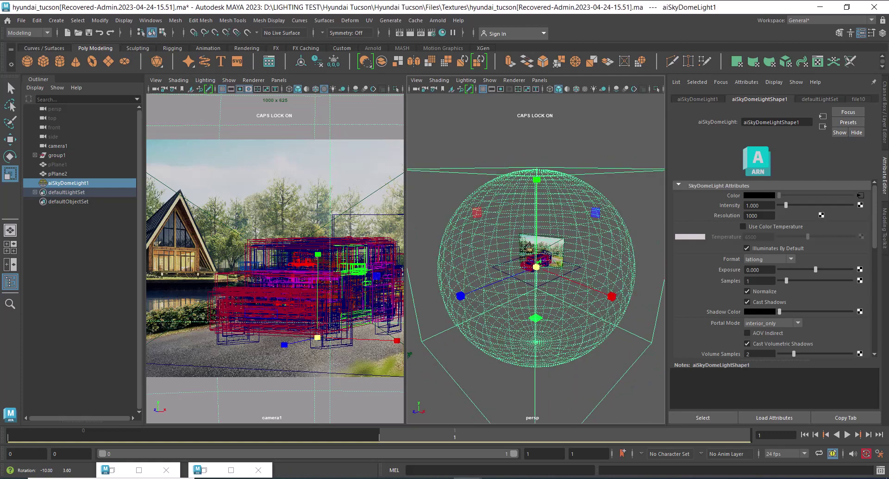
left_click(356, 171)
left_click(437, 20)
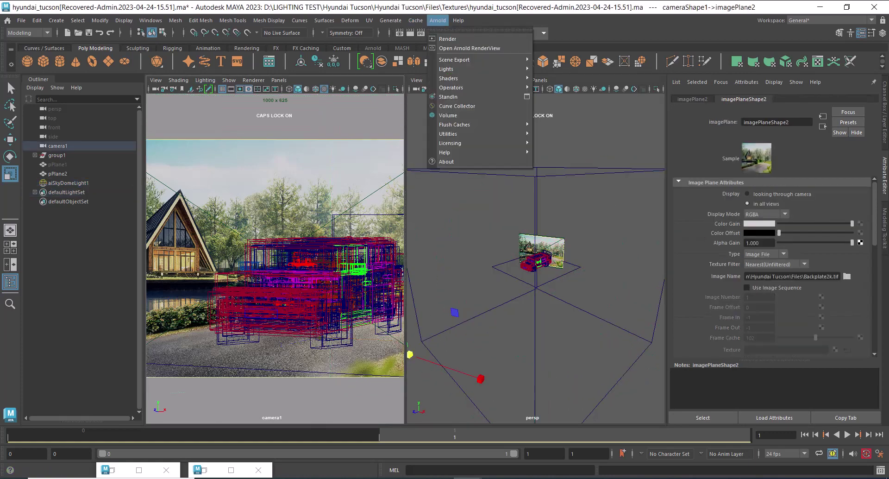
left_click(468, 48)
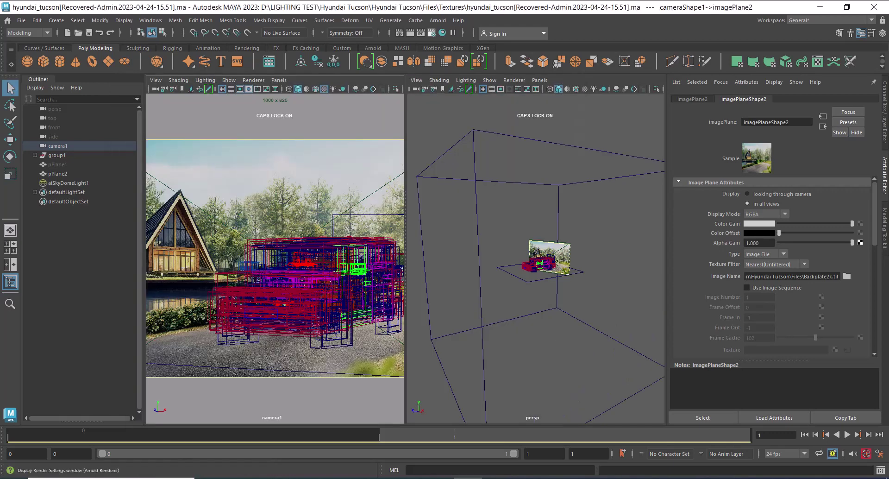
- Render the camera1 view with Arnold in the Render View and move its window aside to uncover the perspective view
left_click(410, 33)
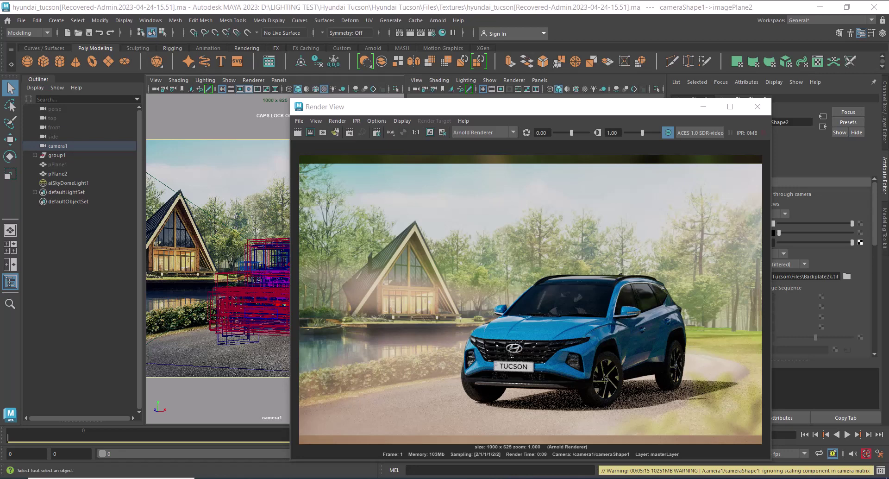
left_click_drag(509, 106, 188, 108)
- Select aiSkyDomeLight1 in the perspective view and show its transform channels, trying Y rotations of the dome and undoing them
left_click(616, 212)
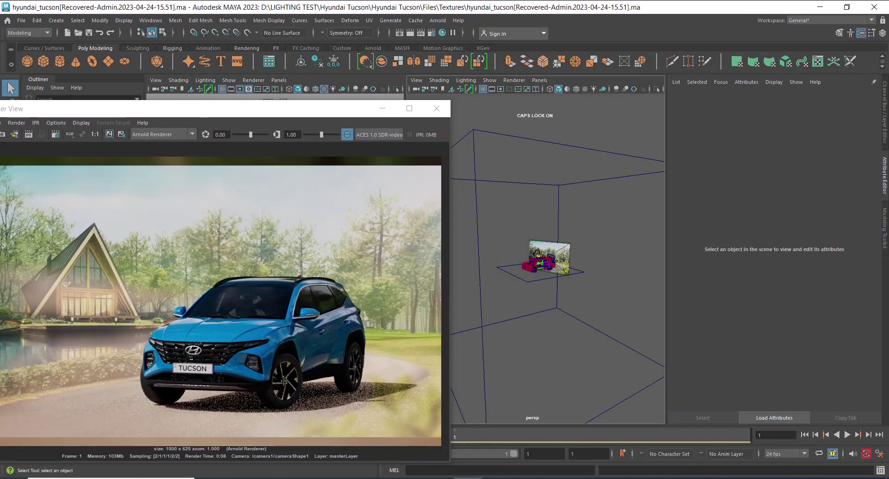
left_click_drag(633, 141, 642, 169)
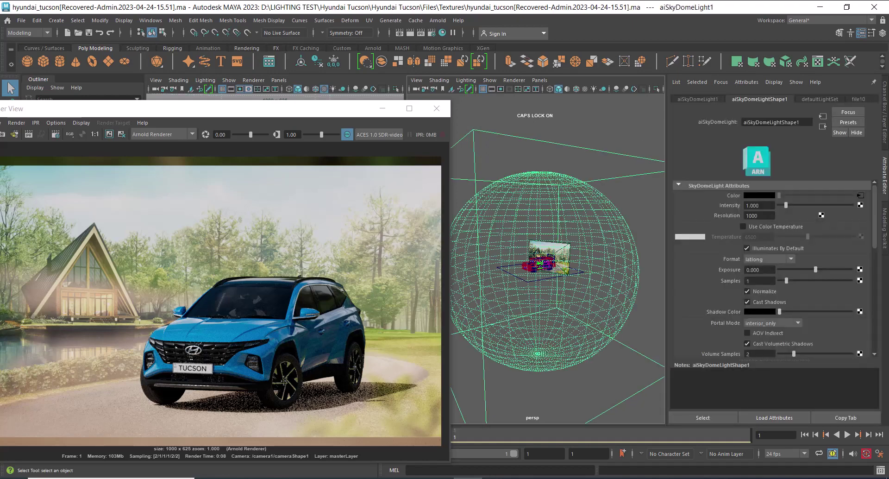
key("e")
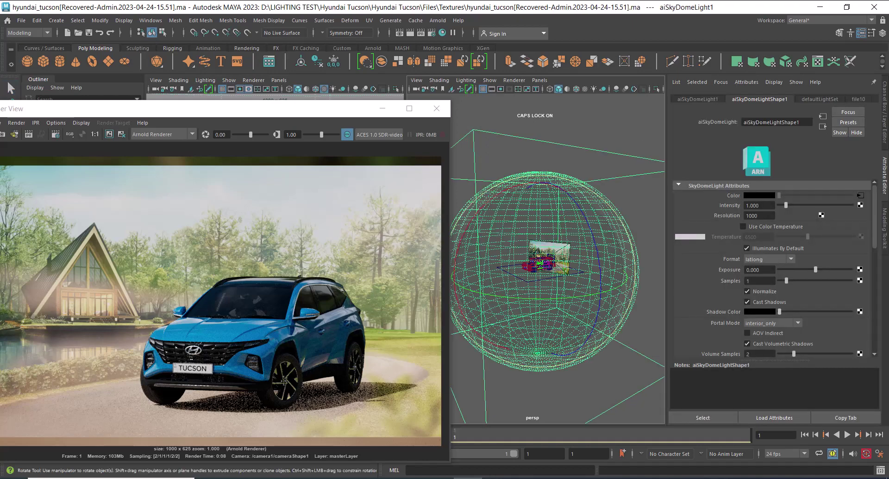
left_click_drag(526, 298, 601, 293)
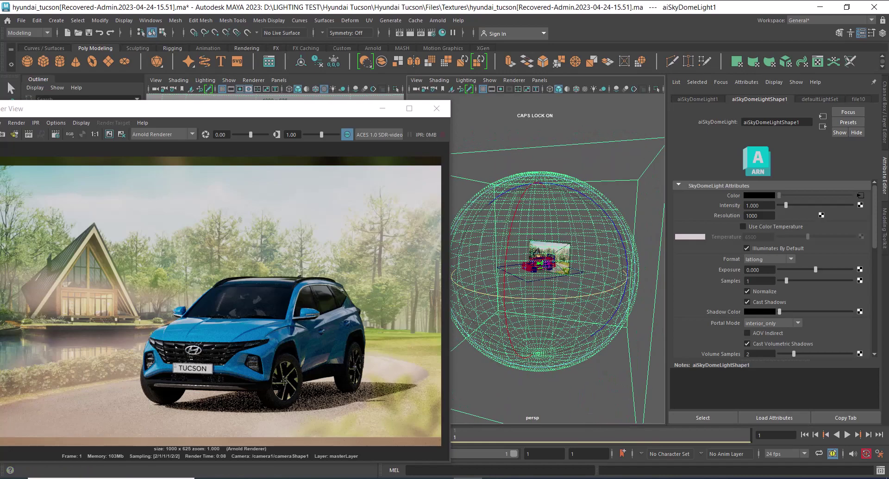
key("ctrl+z")
left_click(882, 34)
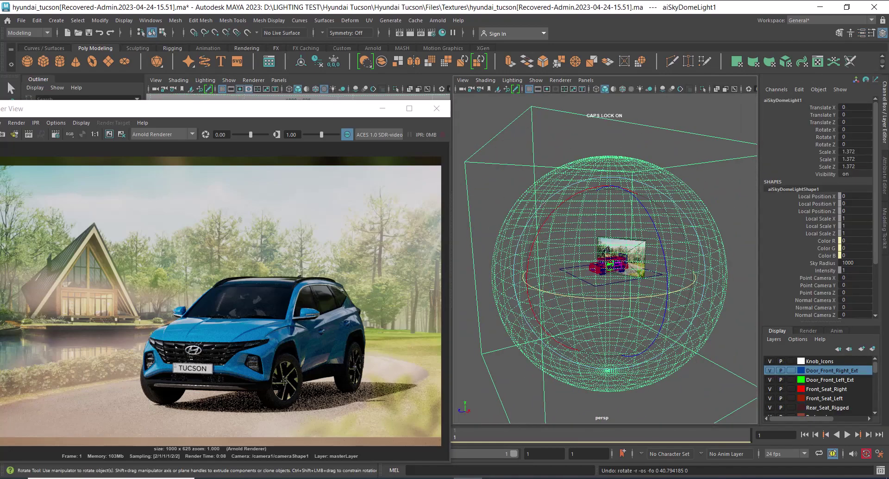
left_click_drag(606, 299, 606, 299)
key("ctrl+z")
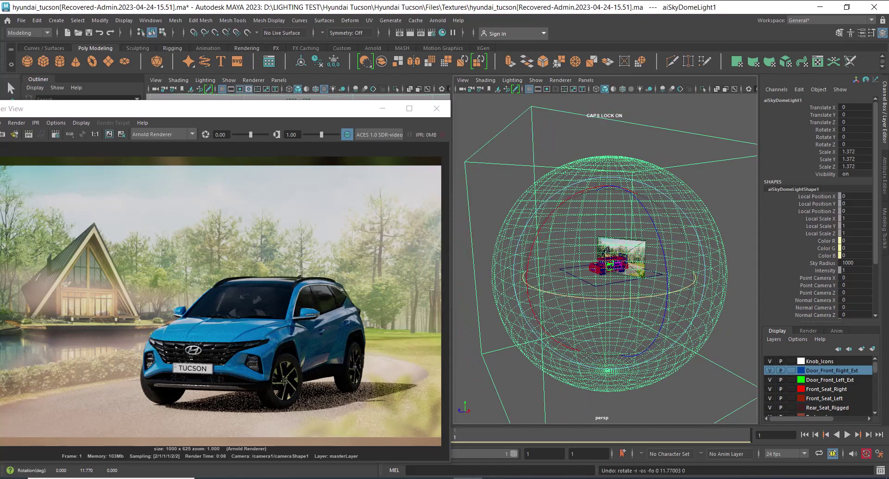
- Set the Y rotation of aiSkyDomeLight1 to -180 degrees
left_click(853, 137)
key("Return")
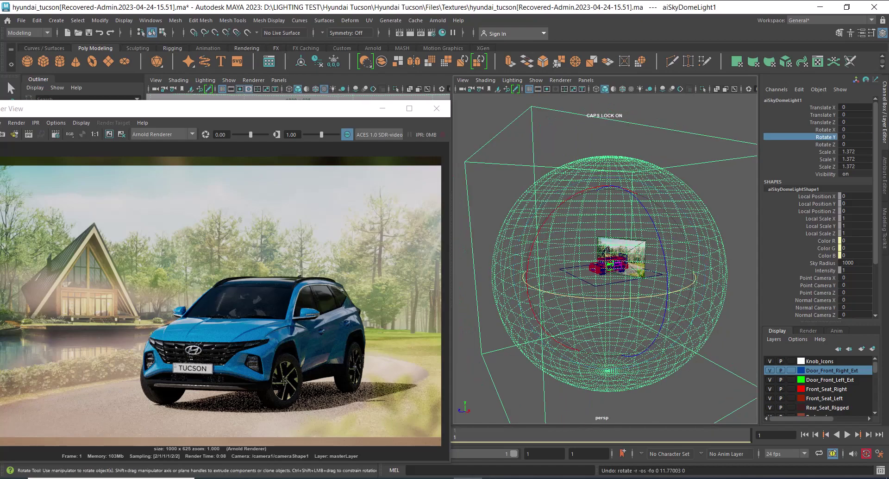
left_click_drag(606, 298, 572, 296)
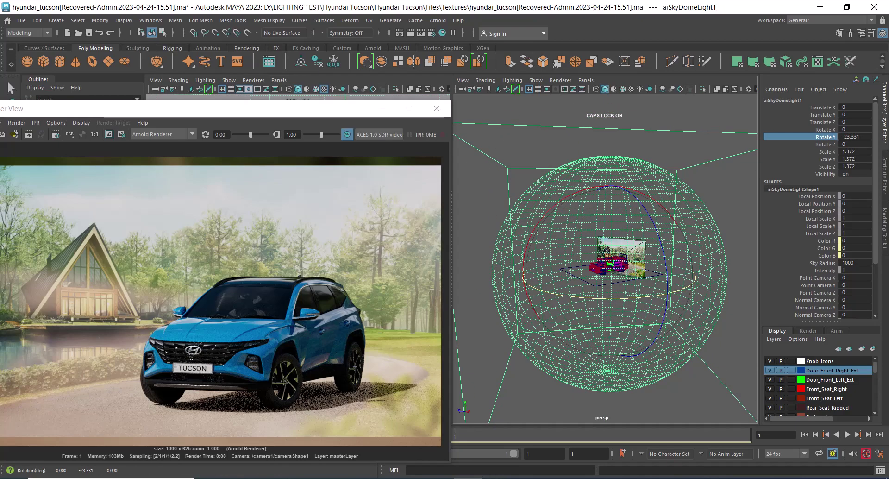
left_click(854, 137)
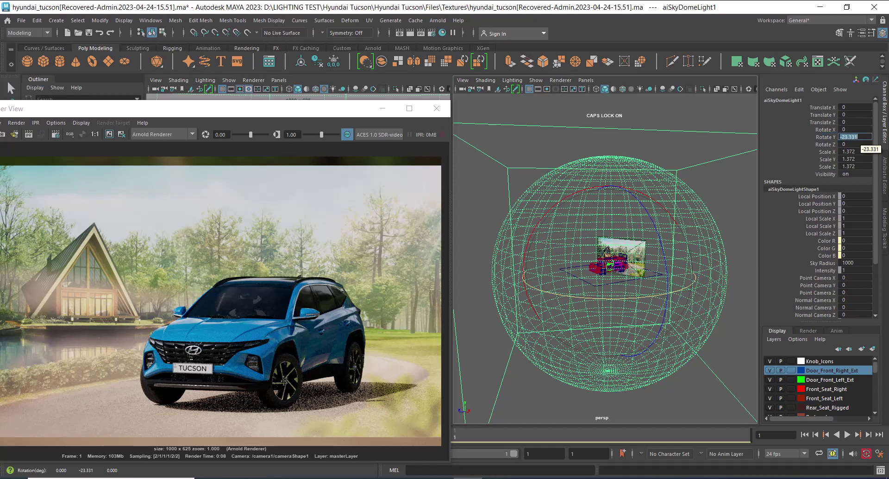
type("-180")
key("Return")
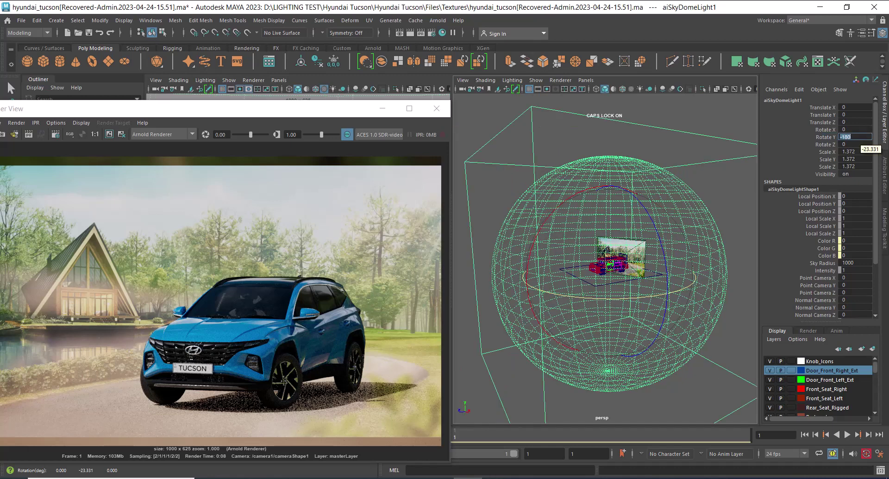
- Activate the camera1 view, render it with Arnold in the Render View, and reposition the render window to show the whole image
left_click_drag(343, 109, 789, 181)
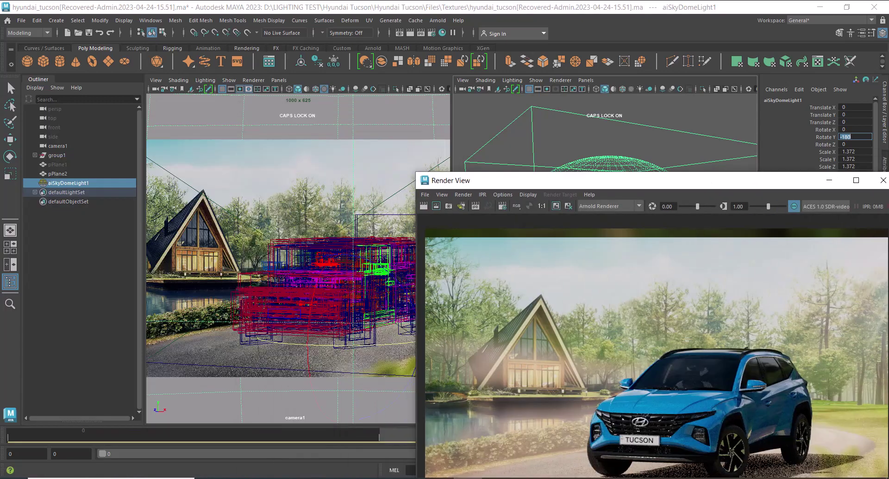
left_click(324, 185)
left_click(424, 206)
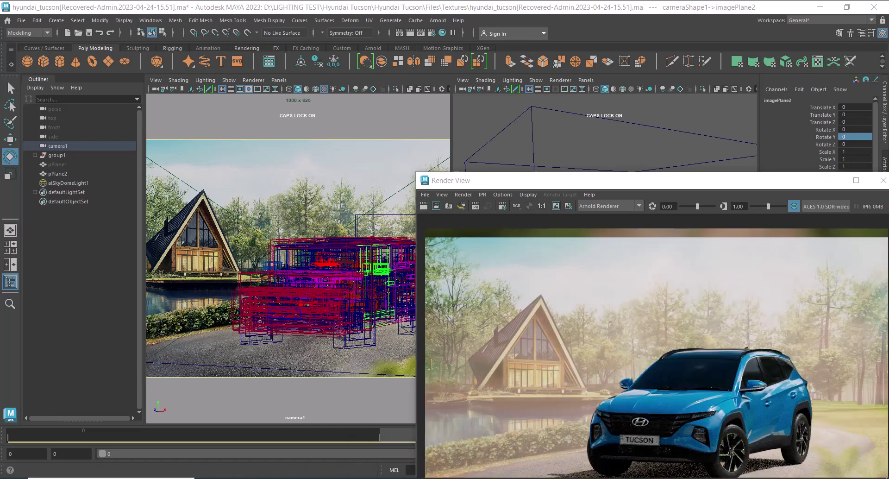
left_click_drag(546, 181, 481, 111)
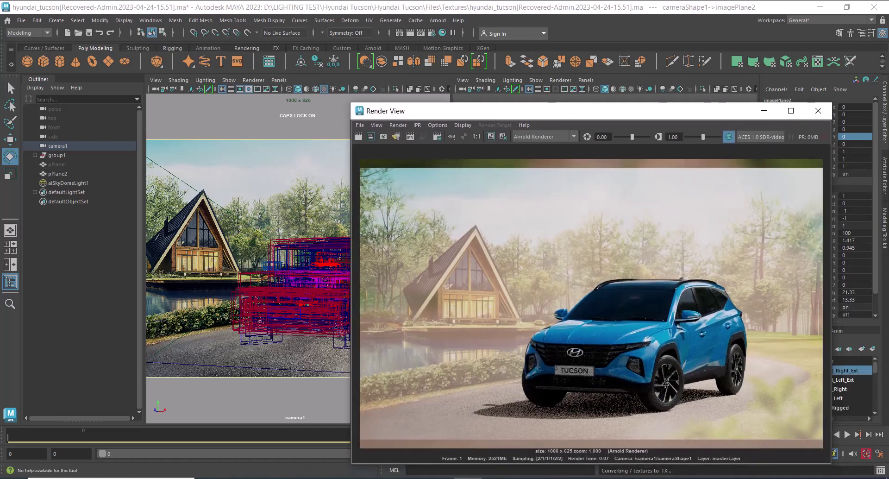
- Open Output_Reference.jpg from the project's Files folder and compare its lighting with the Arnold render, then put the image window away
left_click(266, 478)
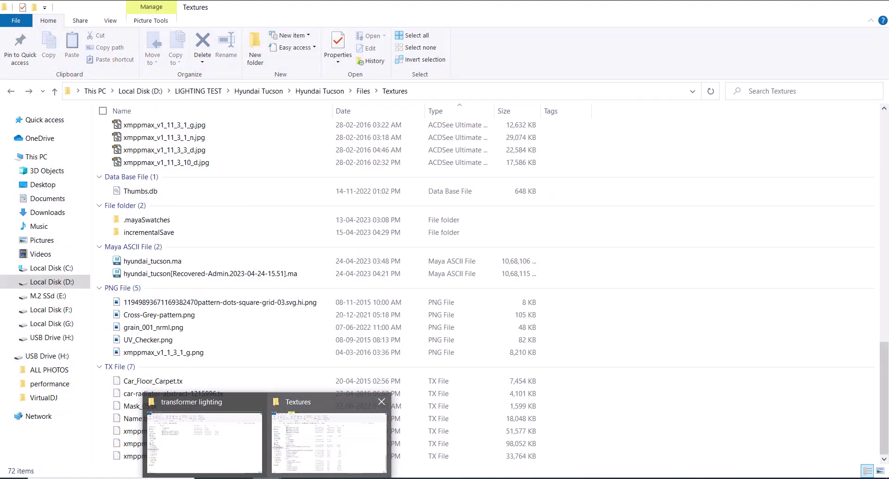
left_click(328, 440)
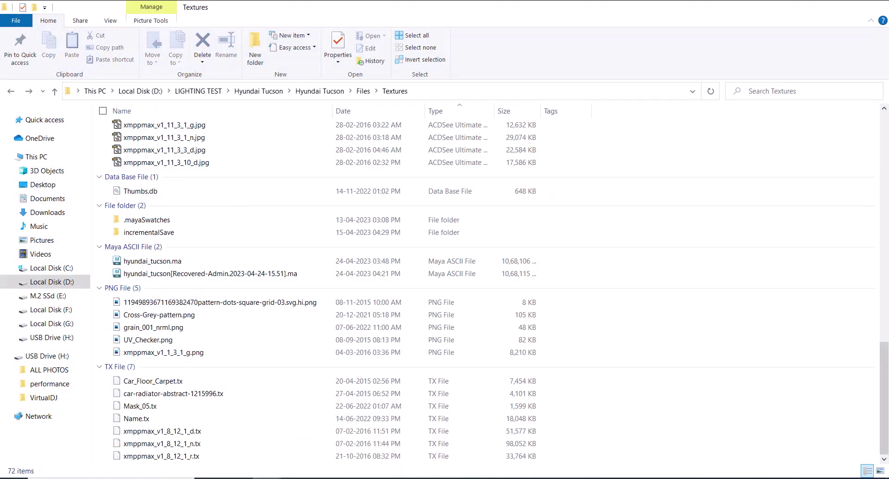
left_click(363, 90)
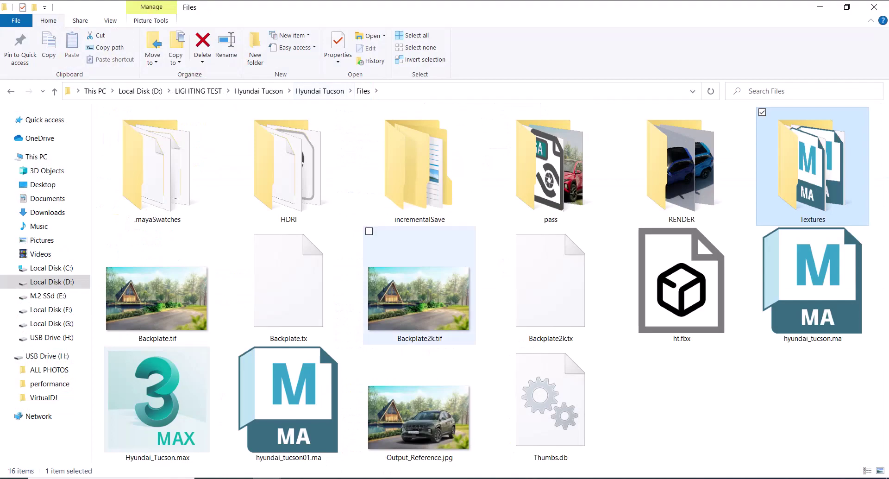
double_click(418, 414)
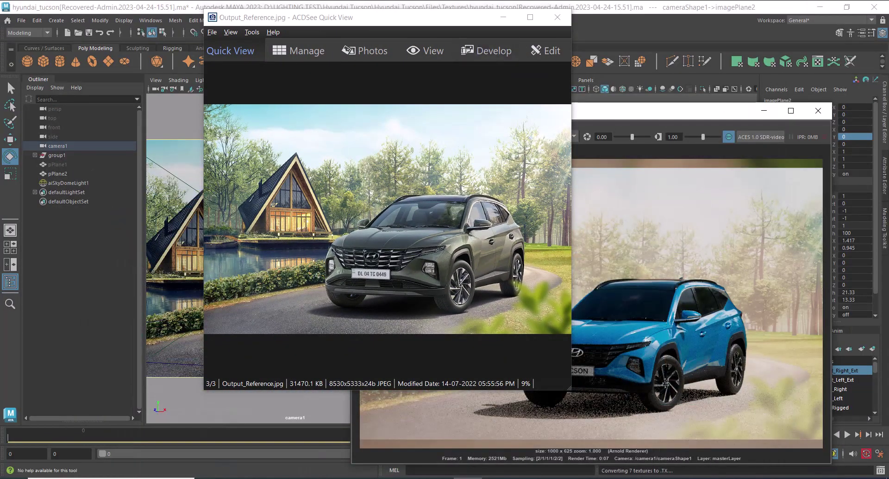
left_click_drag(435, 18, 360, 32)
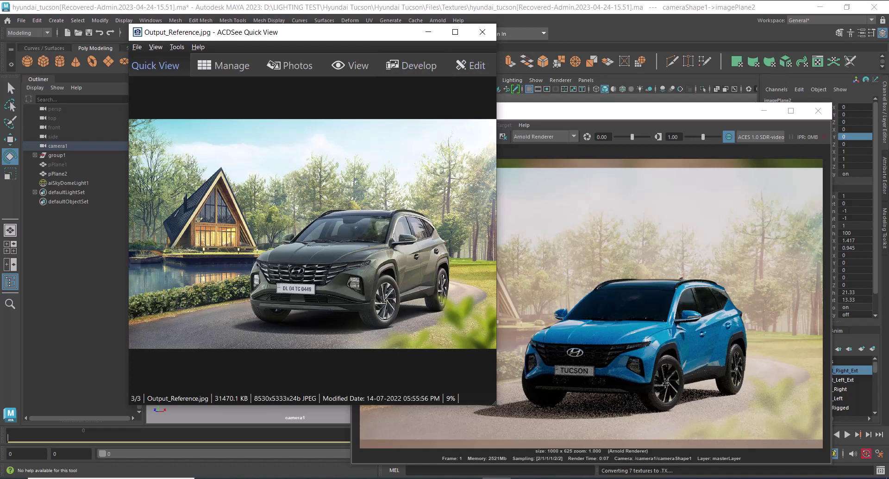
left_click(428, 32)
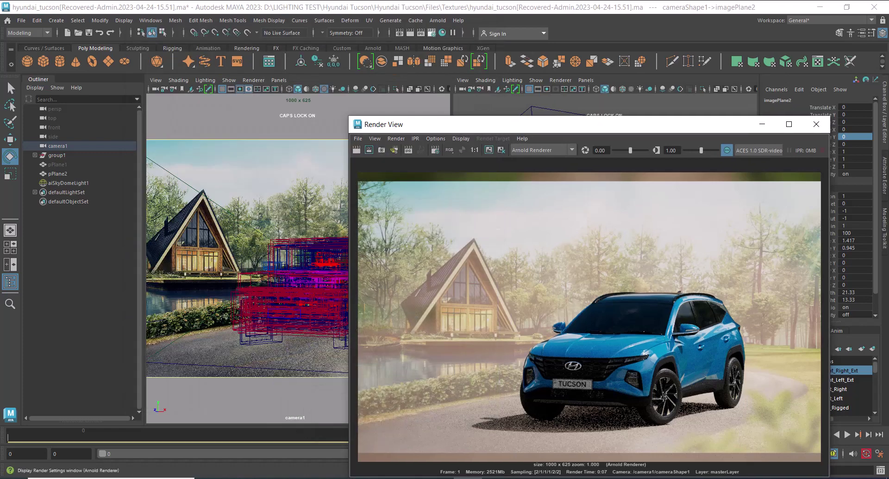
- Set the Arnold sampling to Camera (AA) 5 and Diffuse, Specular and Transmission 3 in the Render Settings
left_click(431, 33)
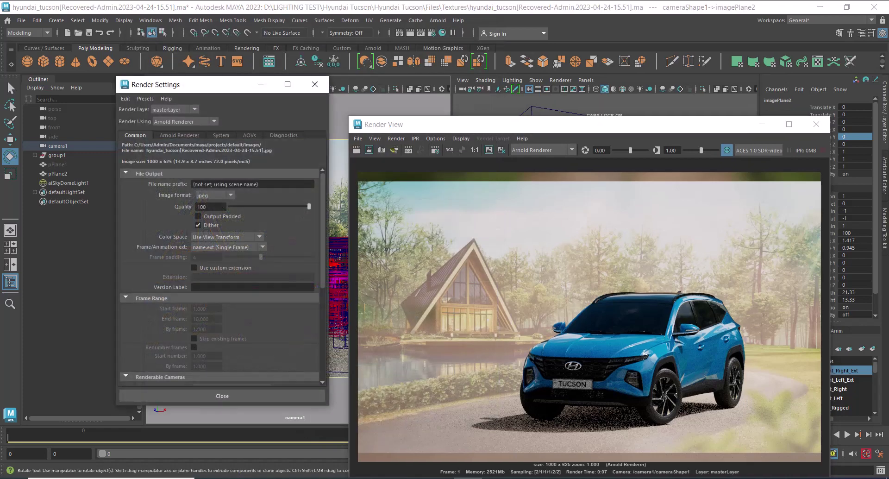
left_click(179, 135)
double_click(196, 185)
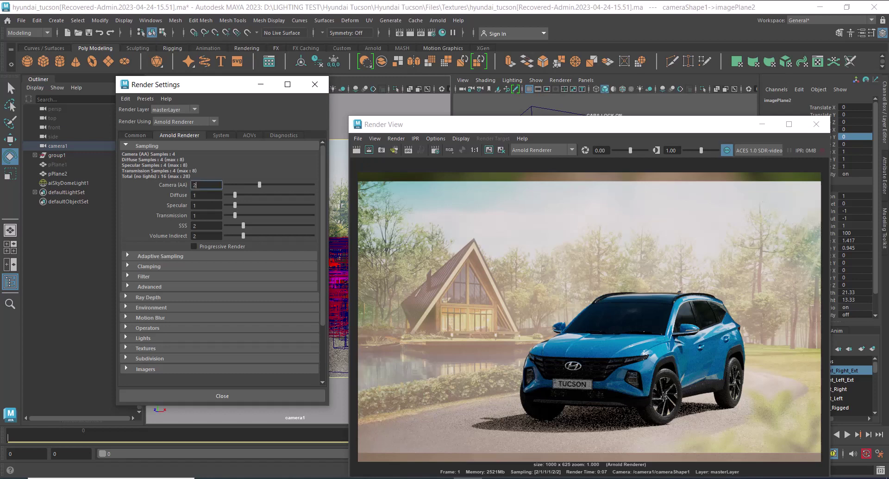
type("5")
key("Tab")
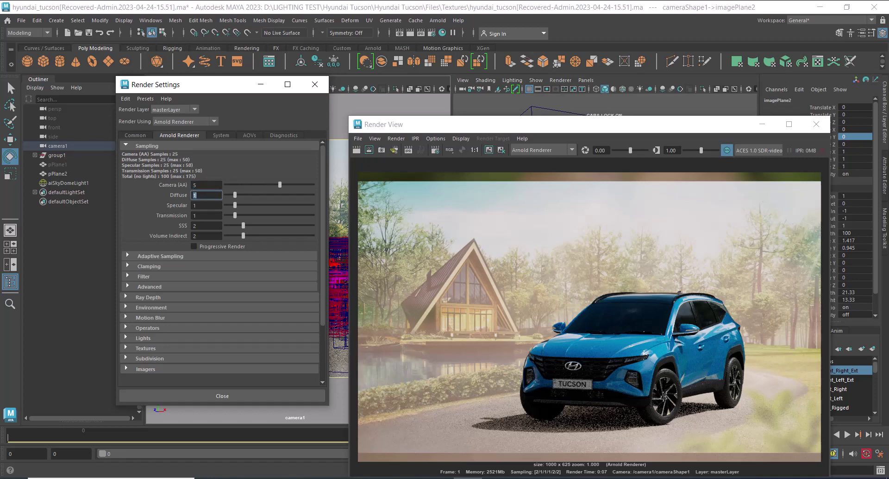
type("3")
key("Tab")
key("Tab")
type("3")
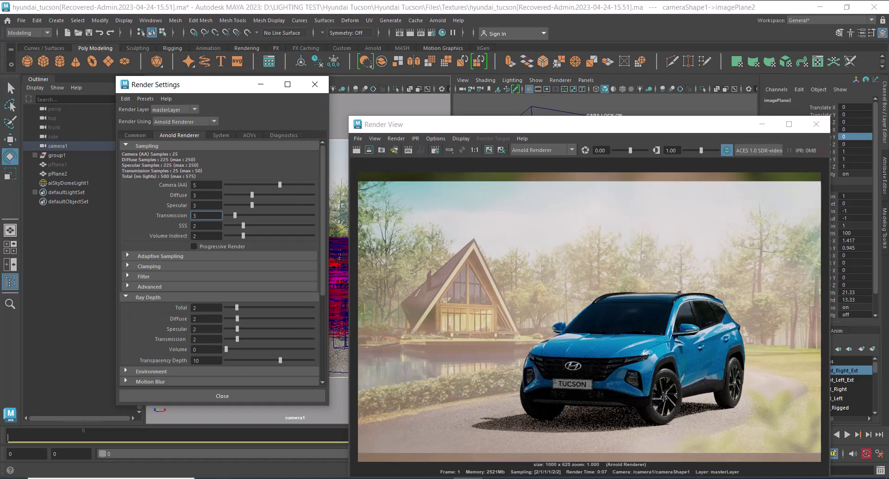
- Set the Arnold ray depth to Total 12, with Diffuse, Specular and Transmission at 6
double_click(201, 308)
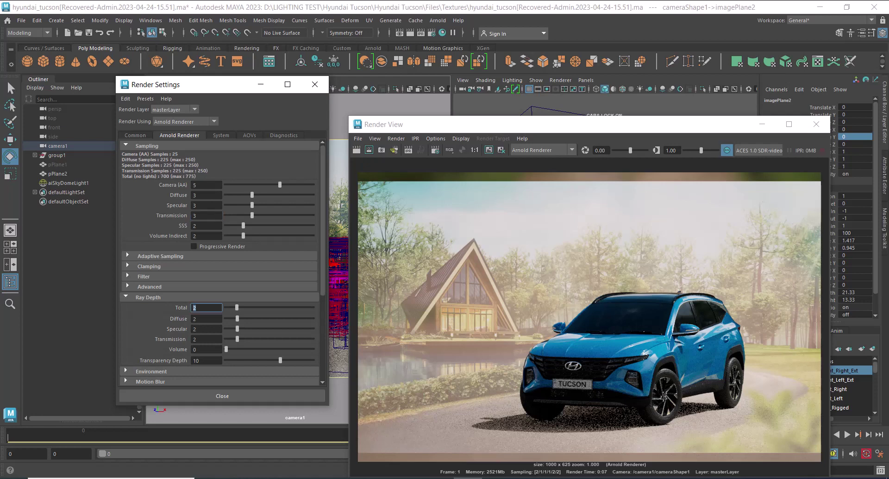
type("15")
key("BackSpace")
key("BackSpace")
type("12")
key("Tab")
type("6")
key("Tab")
type("6")
key("Tab")
type("6")
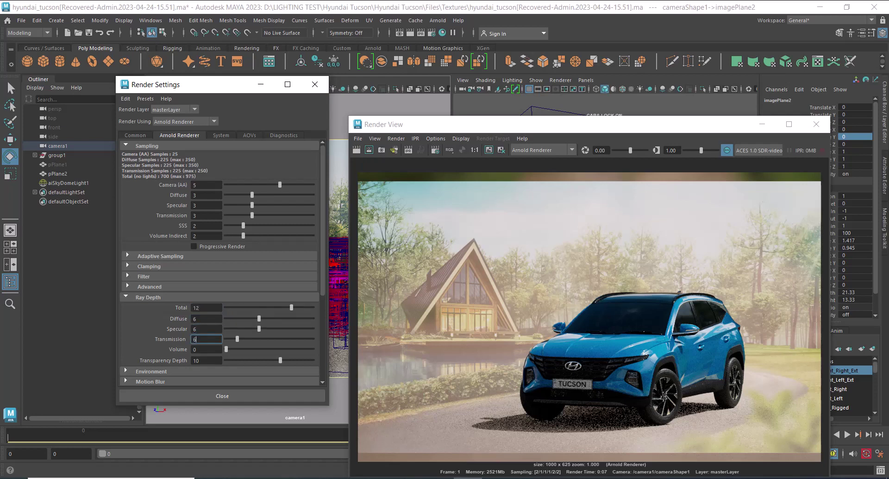
key("Return")
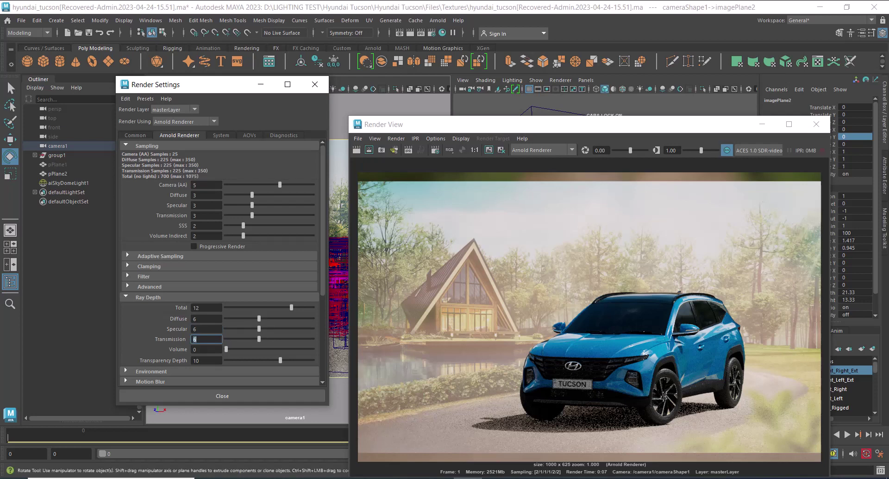
- Save the scene, check the camera1 render enlarged in the Render View, and minimize the render window
left_click(21, 20)
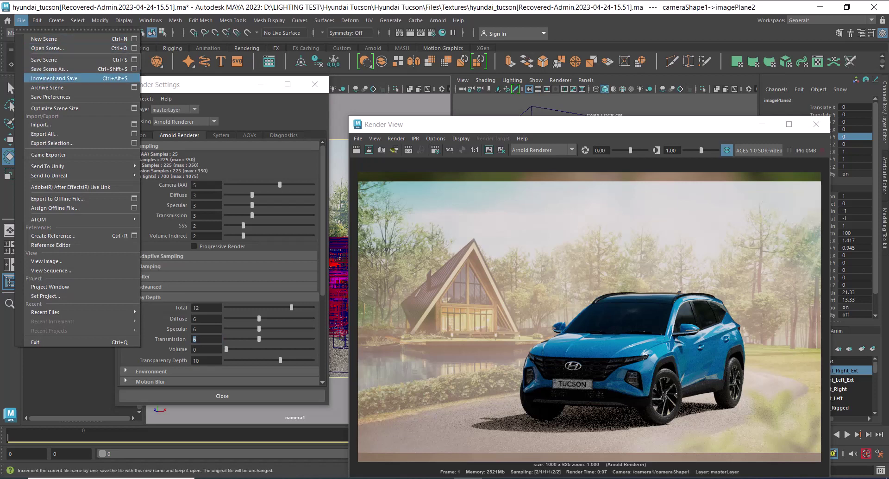
left_click(46, 60)
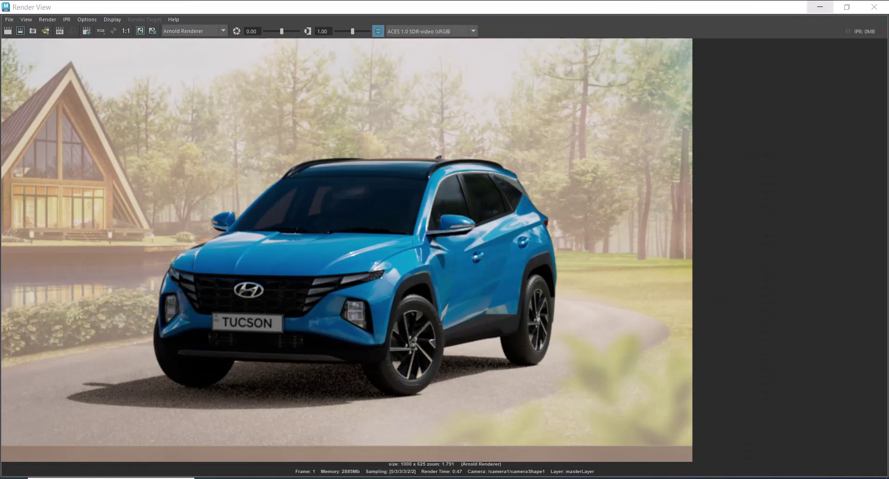
left_click(819, 7)
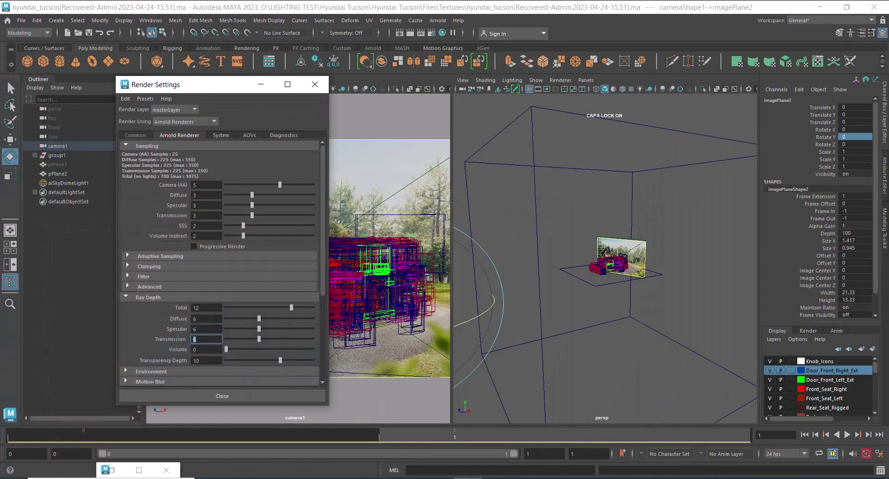
- Raise the Arnold Camera (AA) samples to 8 and the Diffuse and Specular samples to 5
double_click(204, 184)
type("8")
key("Tab")
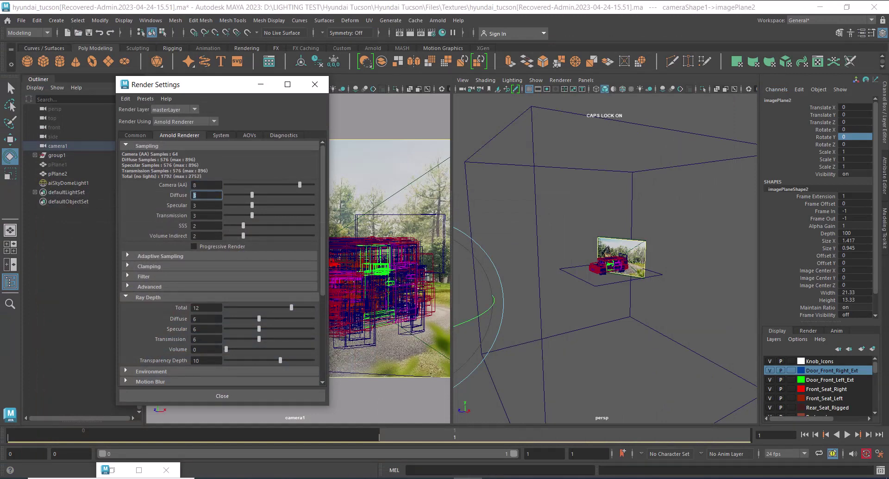
type("5")
key("Tab")
- Set the total ray depth to 15 and move the Render Settings window aside to uncover the camera1 view
double_click(196, 307)
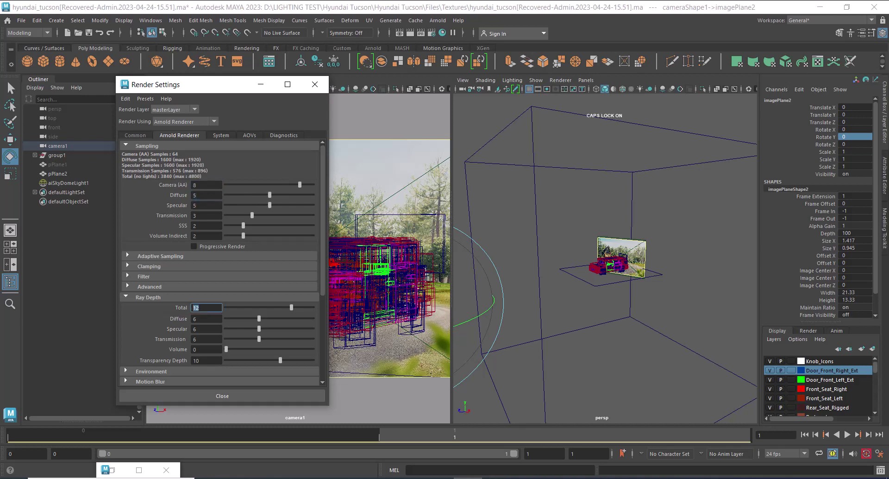
type("15")
key("Return")
left_click_drag(213, 85, 573, 99)
left_click(342, 185)
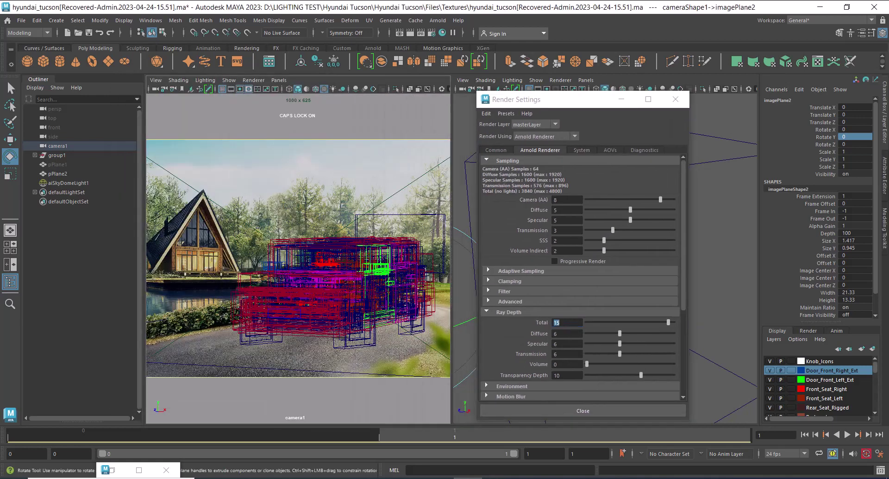
- Open the image width for editing in the common Render Settings
left_click(495, 150)
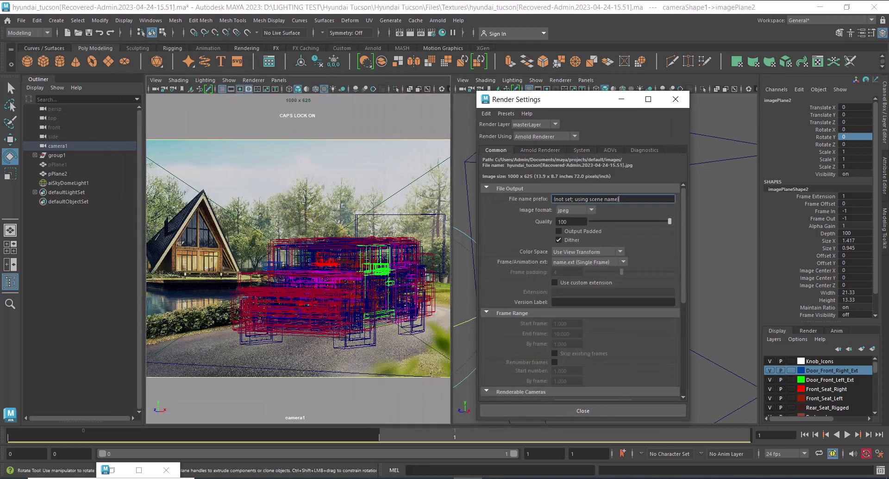
scroll(580, 286, "down", 4)
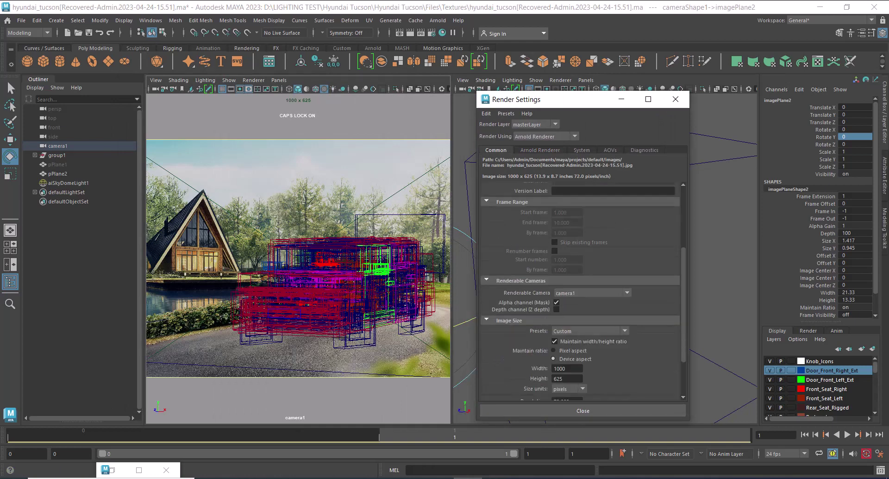
double_click(559, 369)
- Open Backplate2k.tif from the Files folder in the image viewer to check its pixel resolution, then return to Maya
mouse_move(268, 477)
left_click(329, 440)
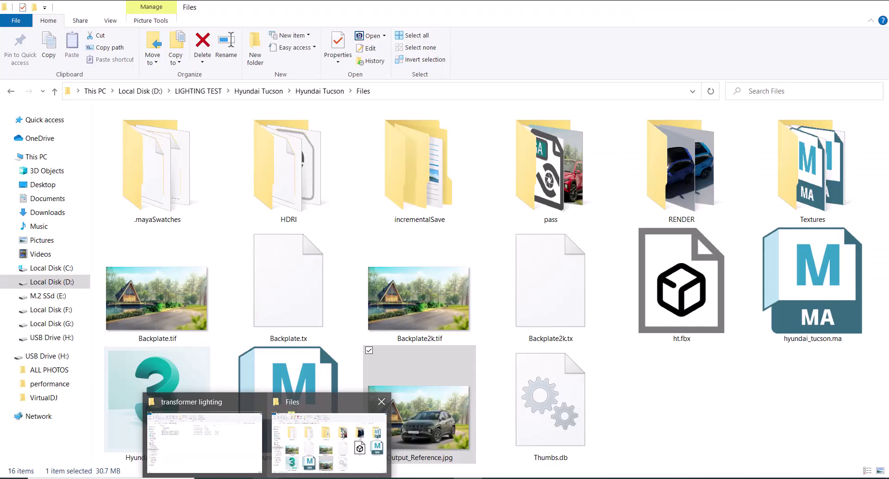
left_click(419, 297)
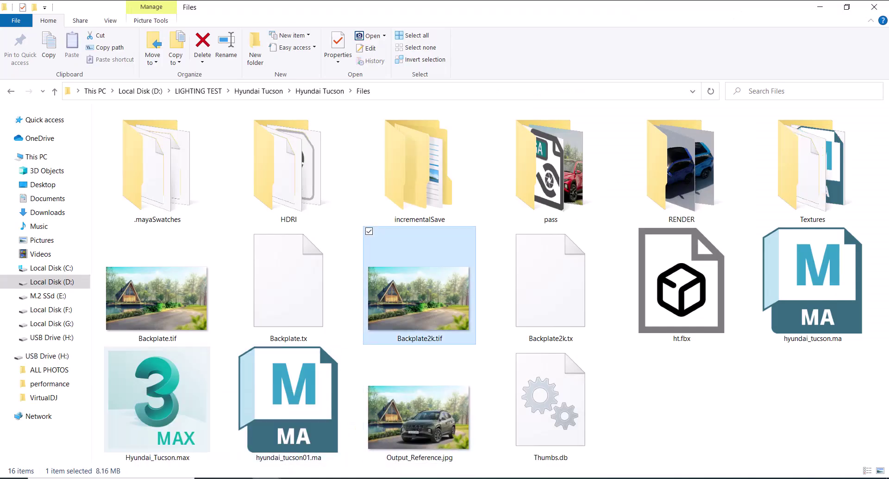
right_click(405, 297)
left_click(386, 285)
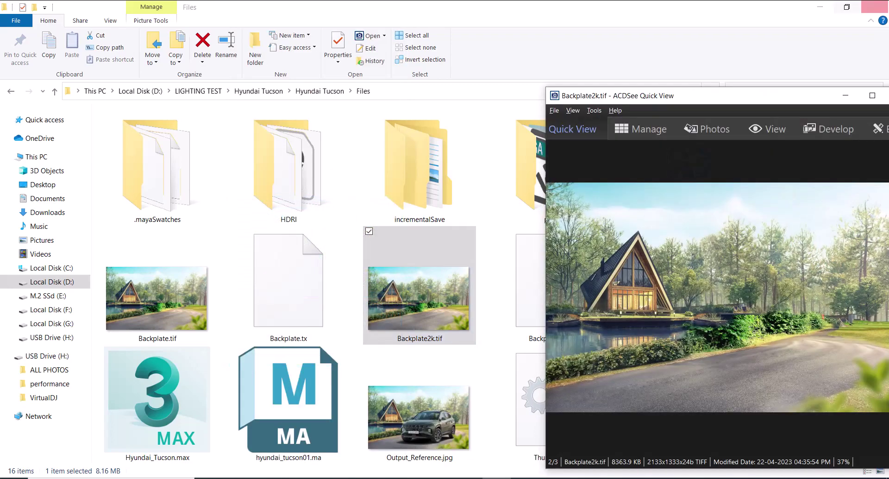
left_click(819, 7)
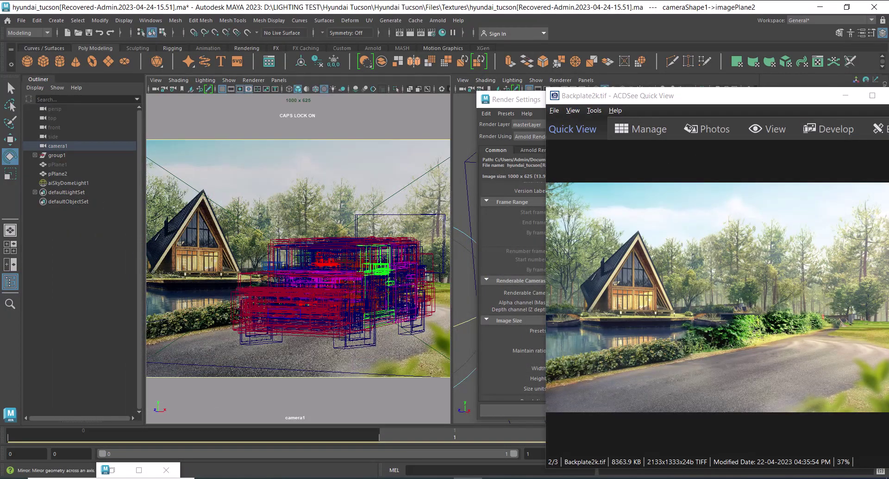
- Render the current frame with Arnold in the Render View
left_click(410, 32)
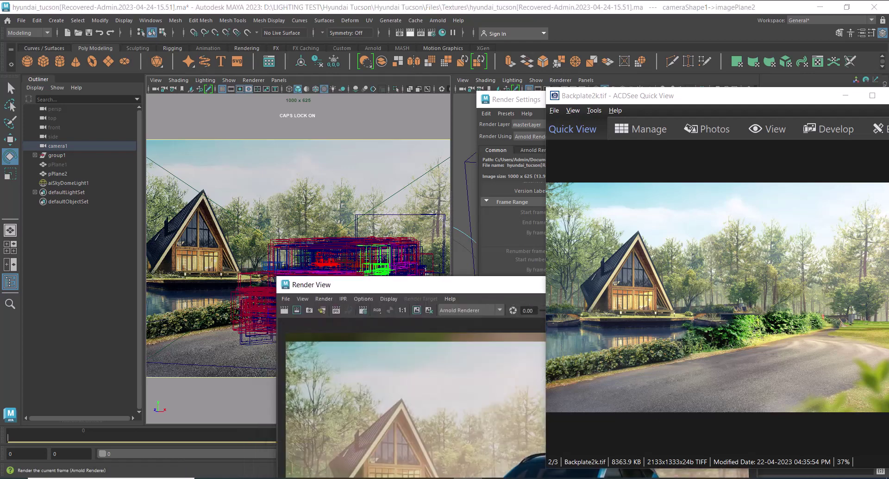